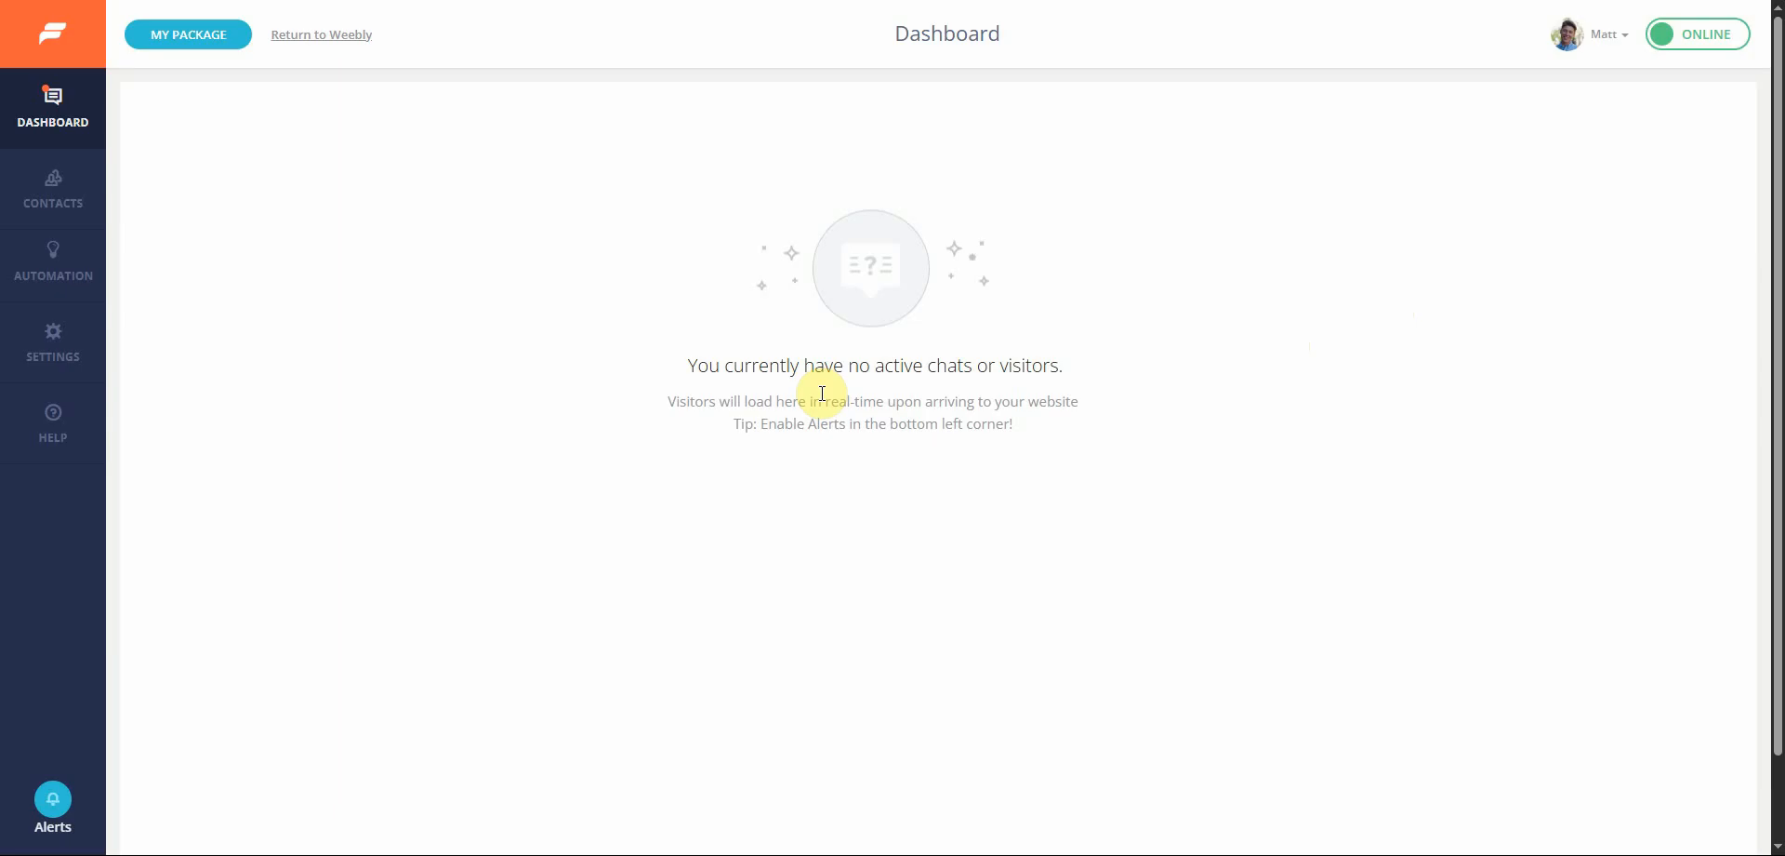
# Open the ChatGPT Bots automation page and start creating a new ChatGPT bot
pyautogui.moveTo(84, 247)
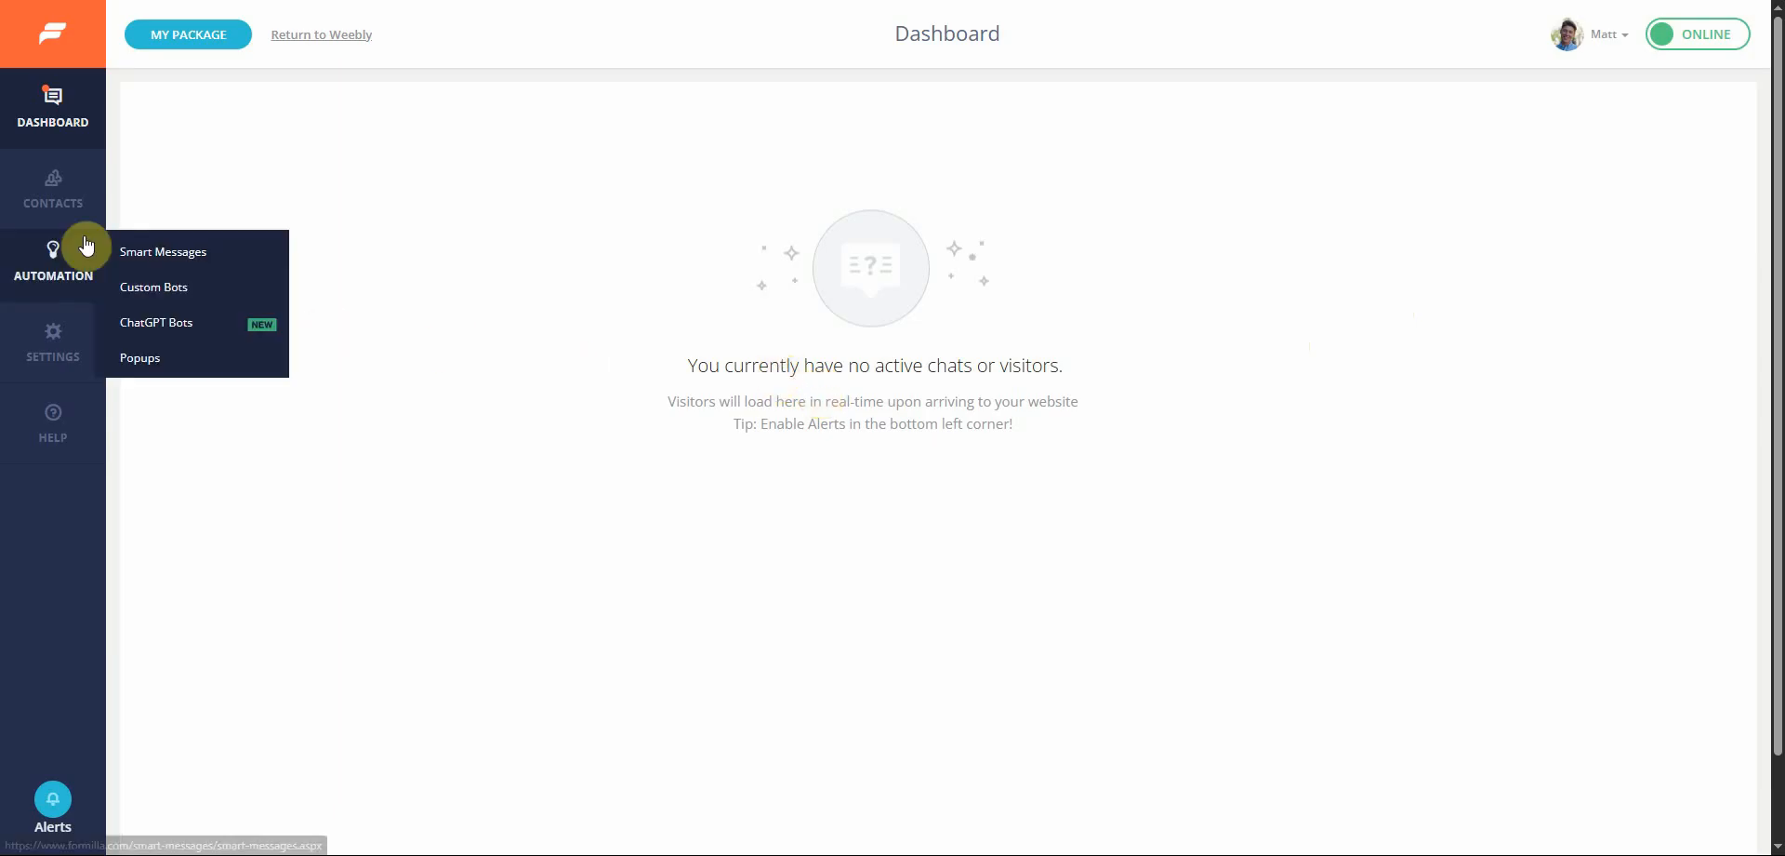
pyautogui.click(157, 324)
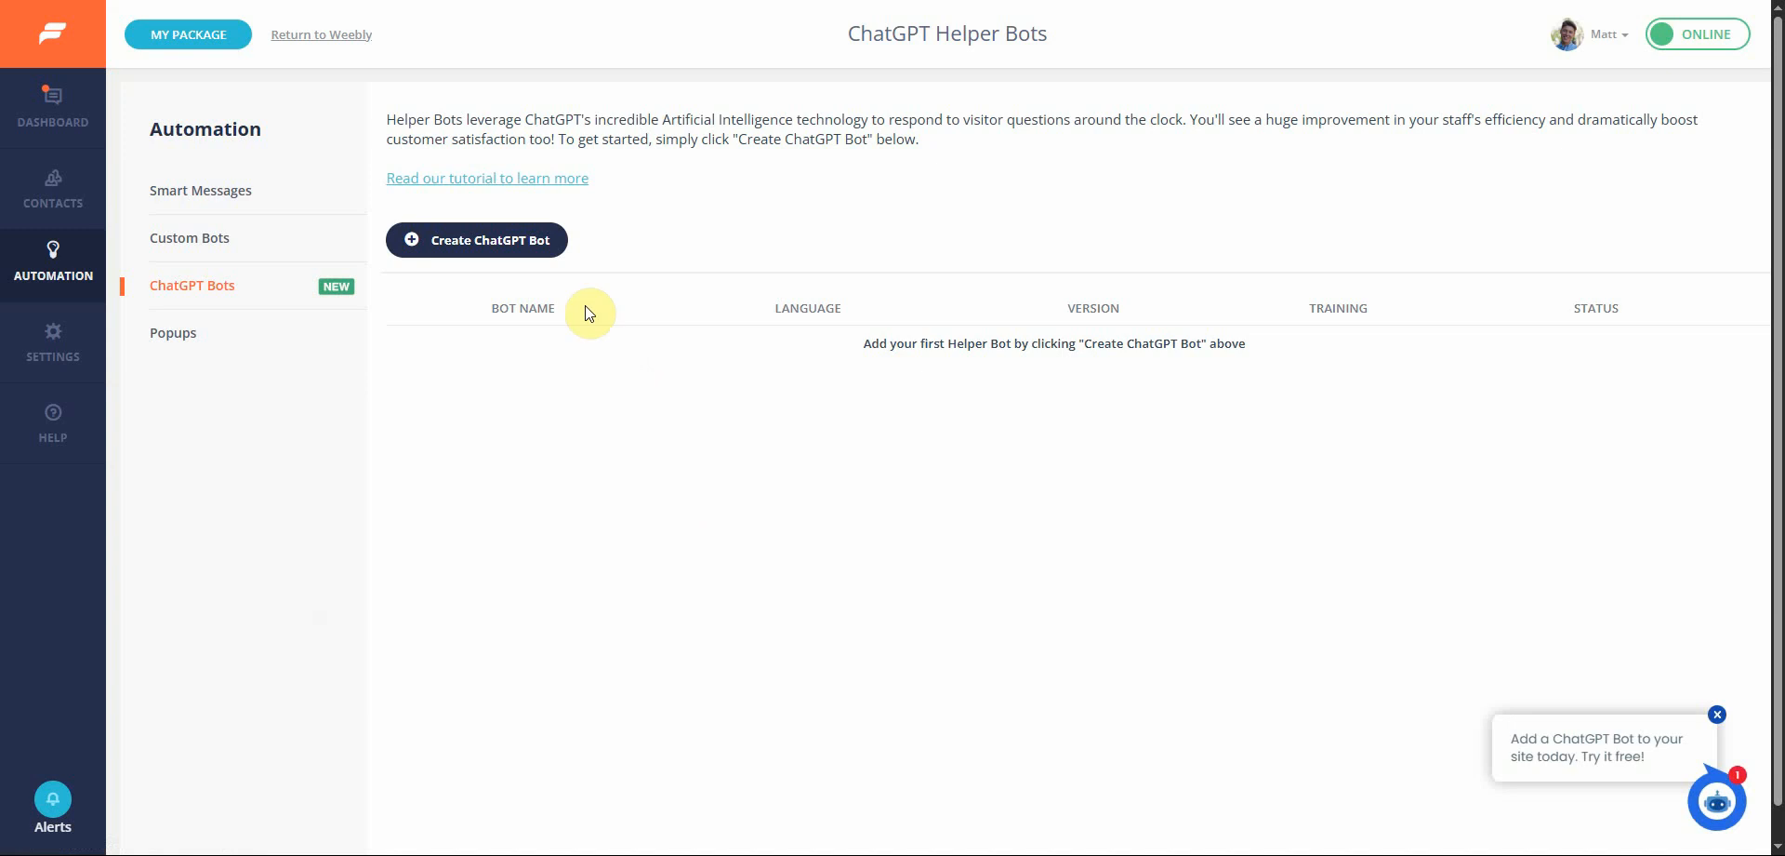
pyautogui.click(541, 251)
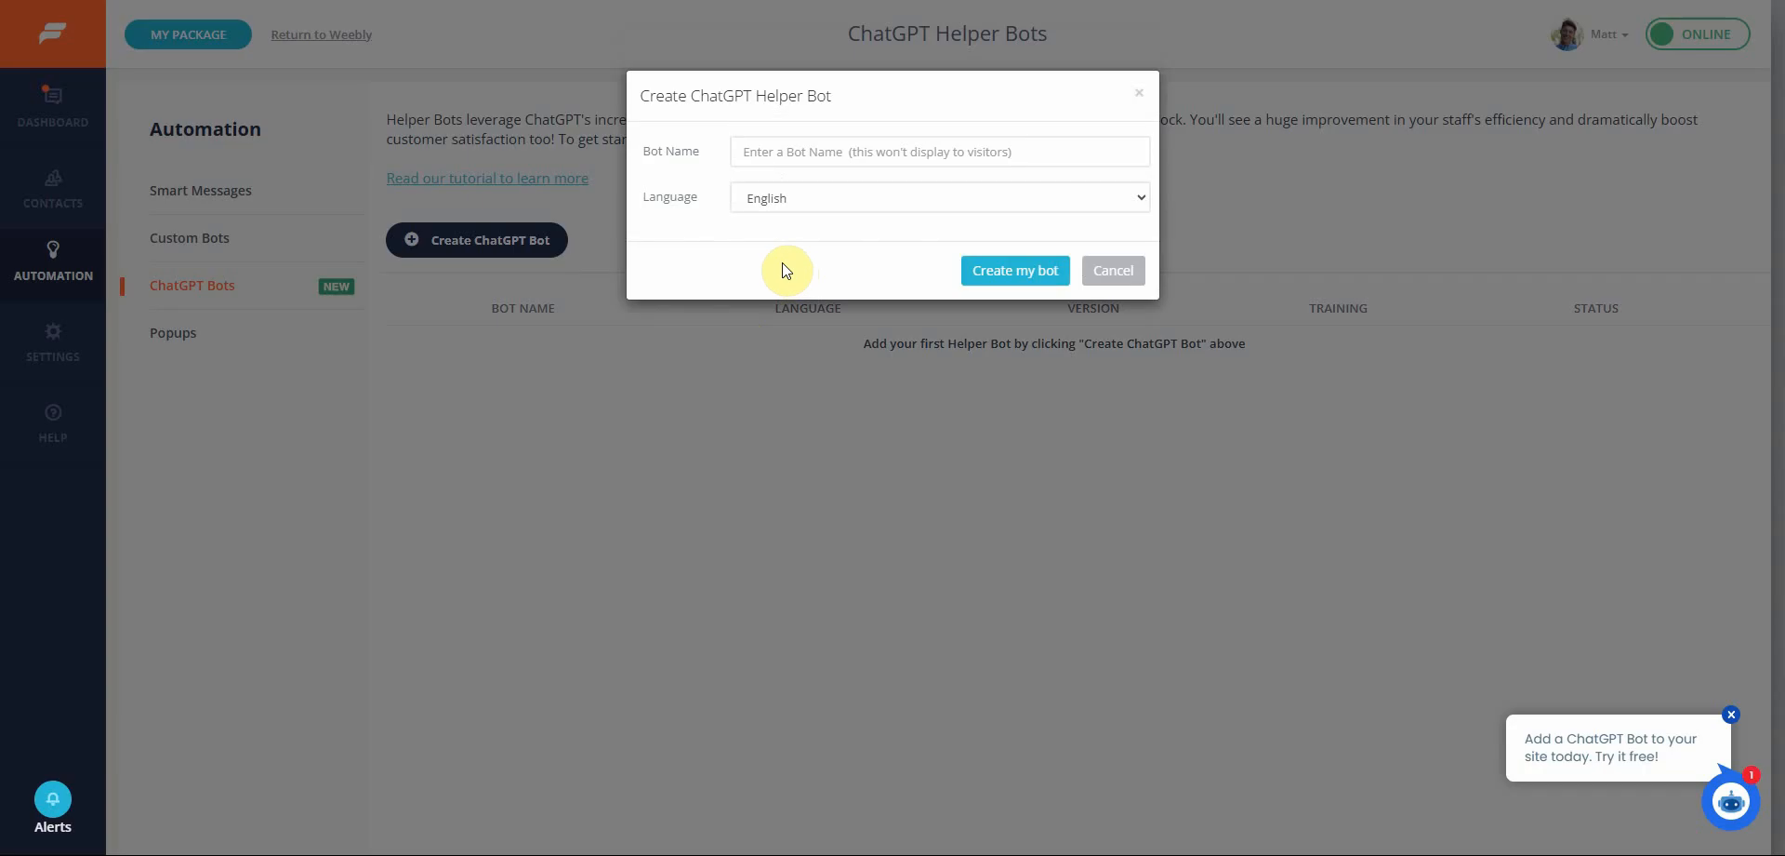
# Browse the list of available languages for the new bot
pyautogui.click(857, 204)
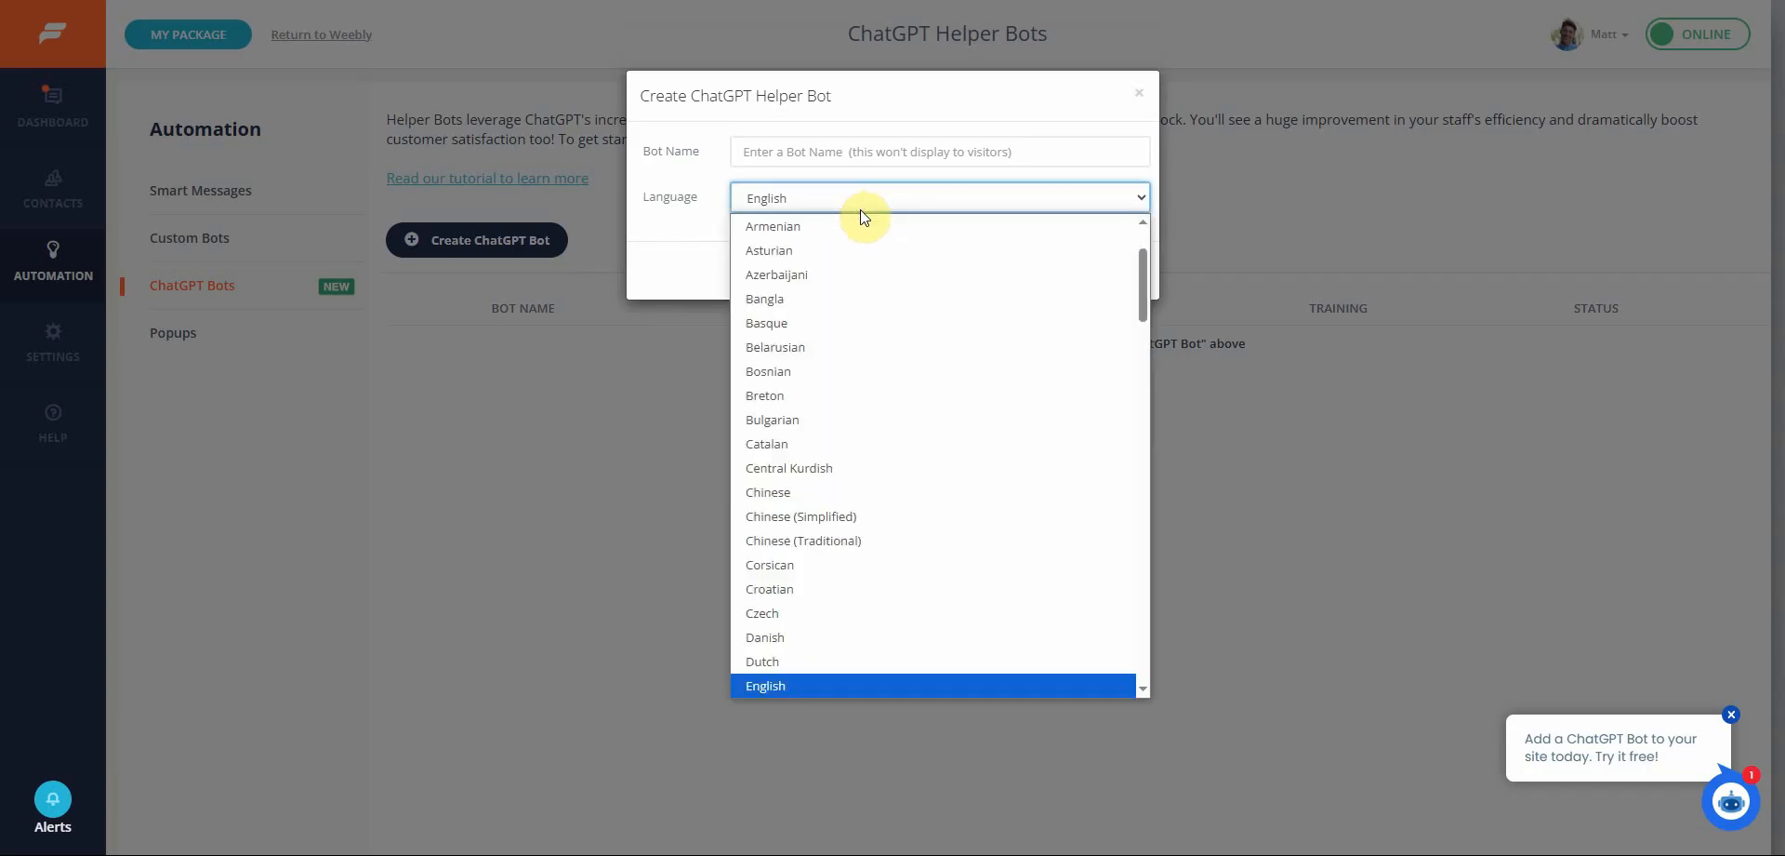
pyautogui.scroll(-6, 891, 316)
pyautogui.scroll(-10, 889, 335)
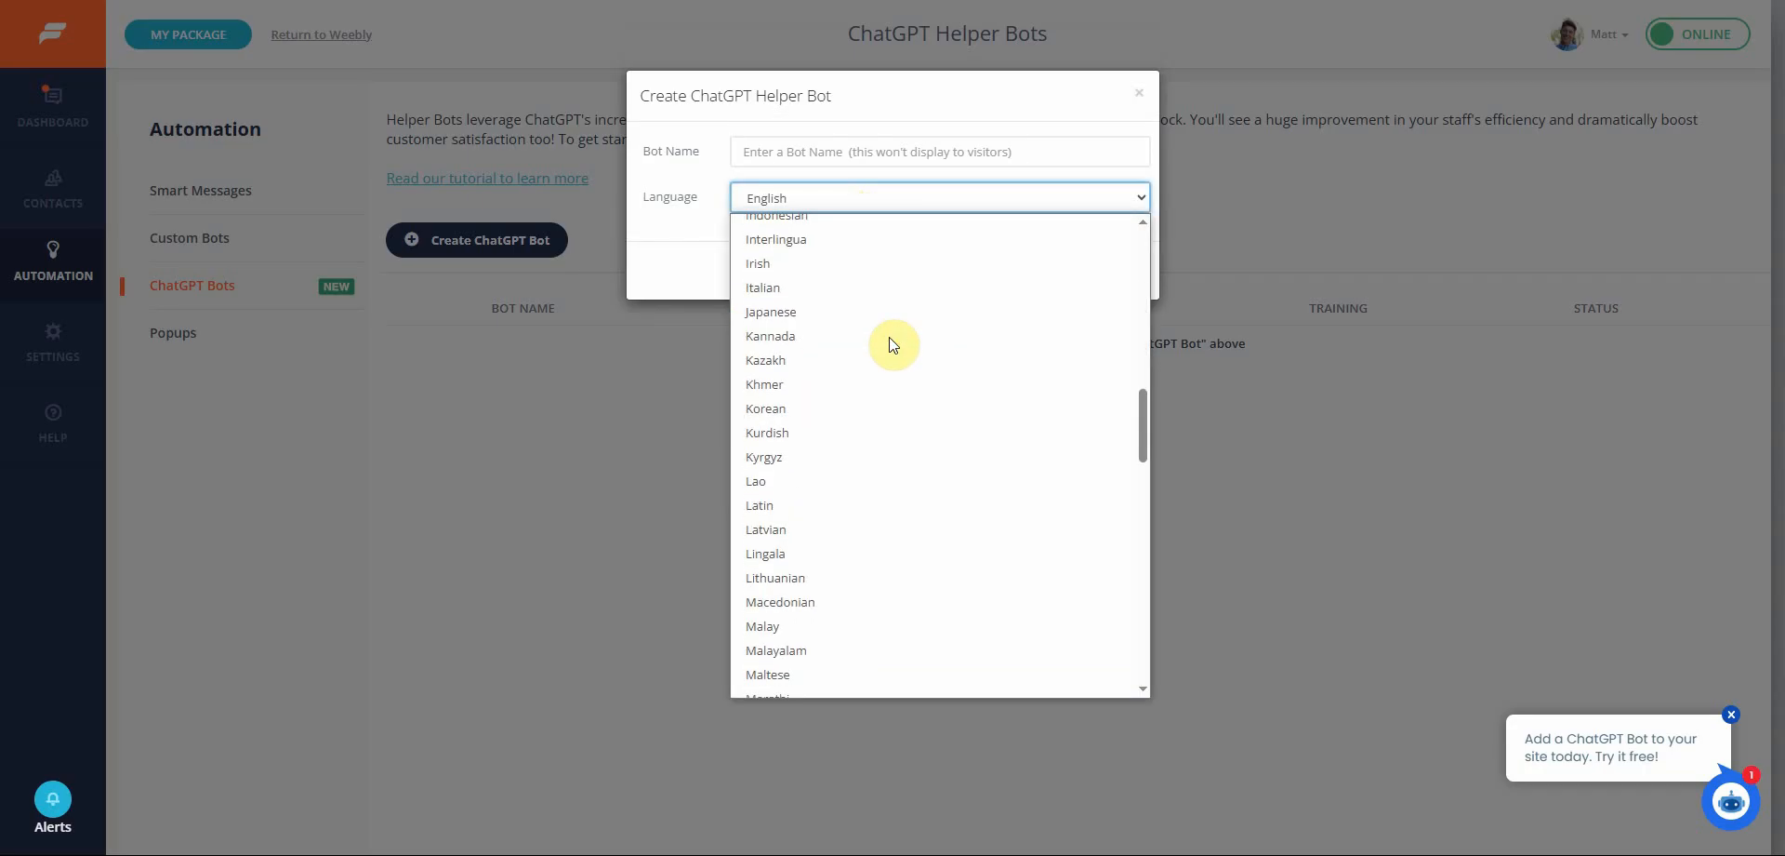
pyautogui.scroll(16, 891, 338)
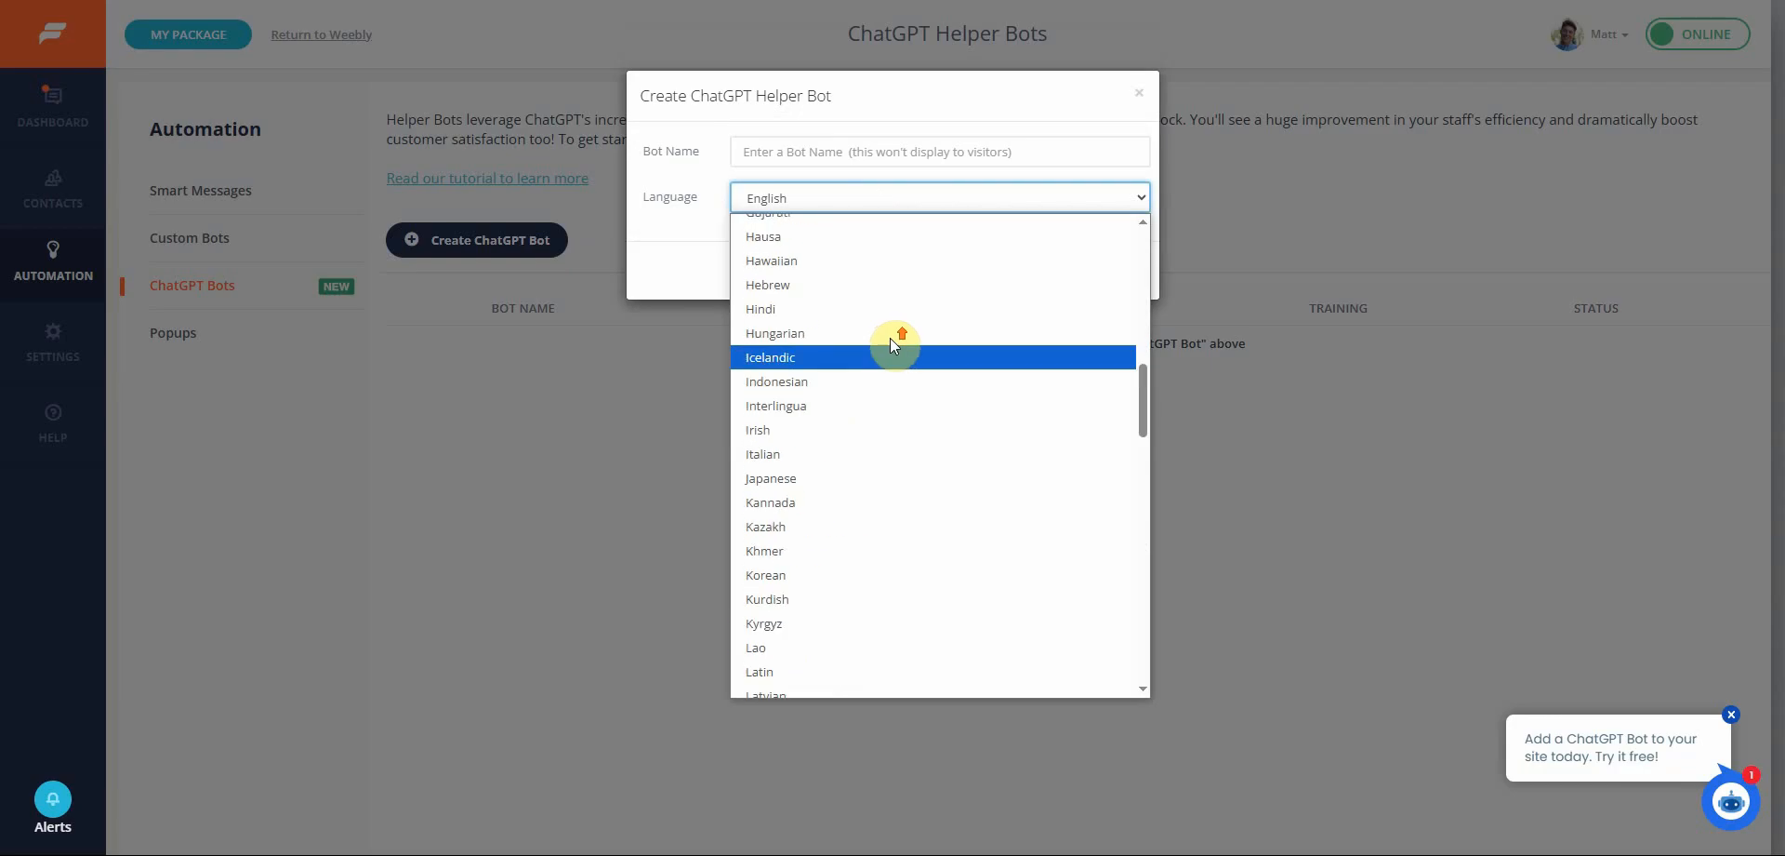
pyautogui.click(676, 262)
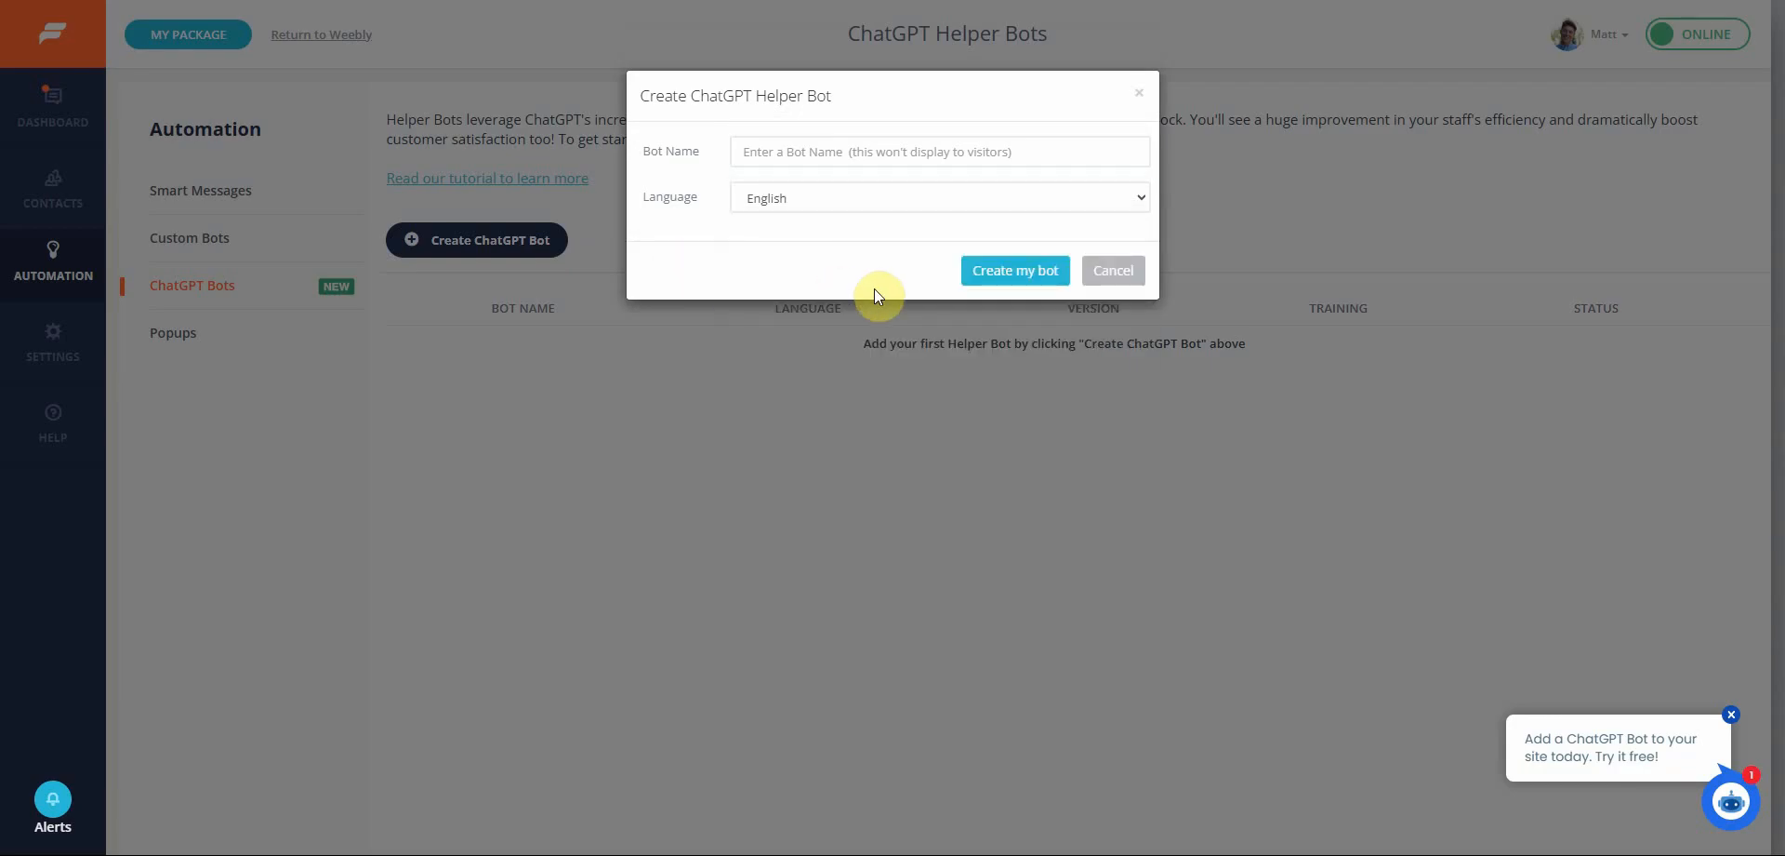
# Name the bot "Tutorial Bot" and create it
pyautogui.click(854, 152)
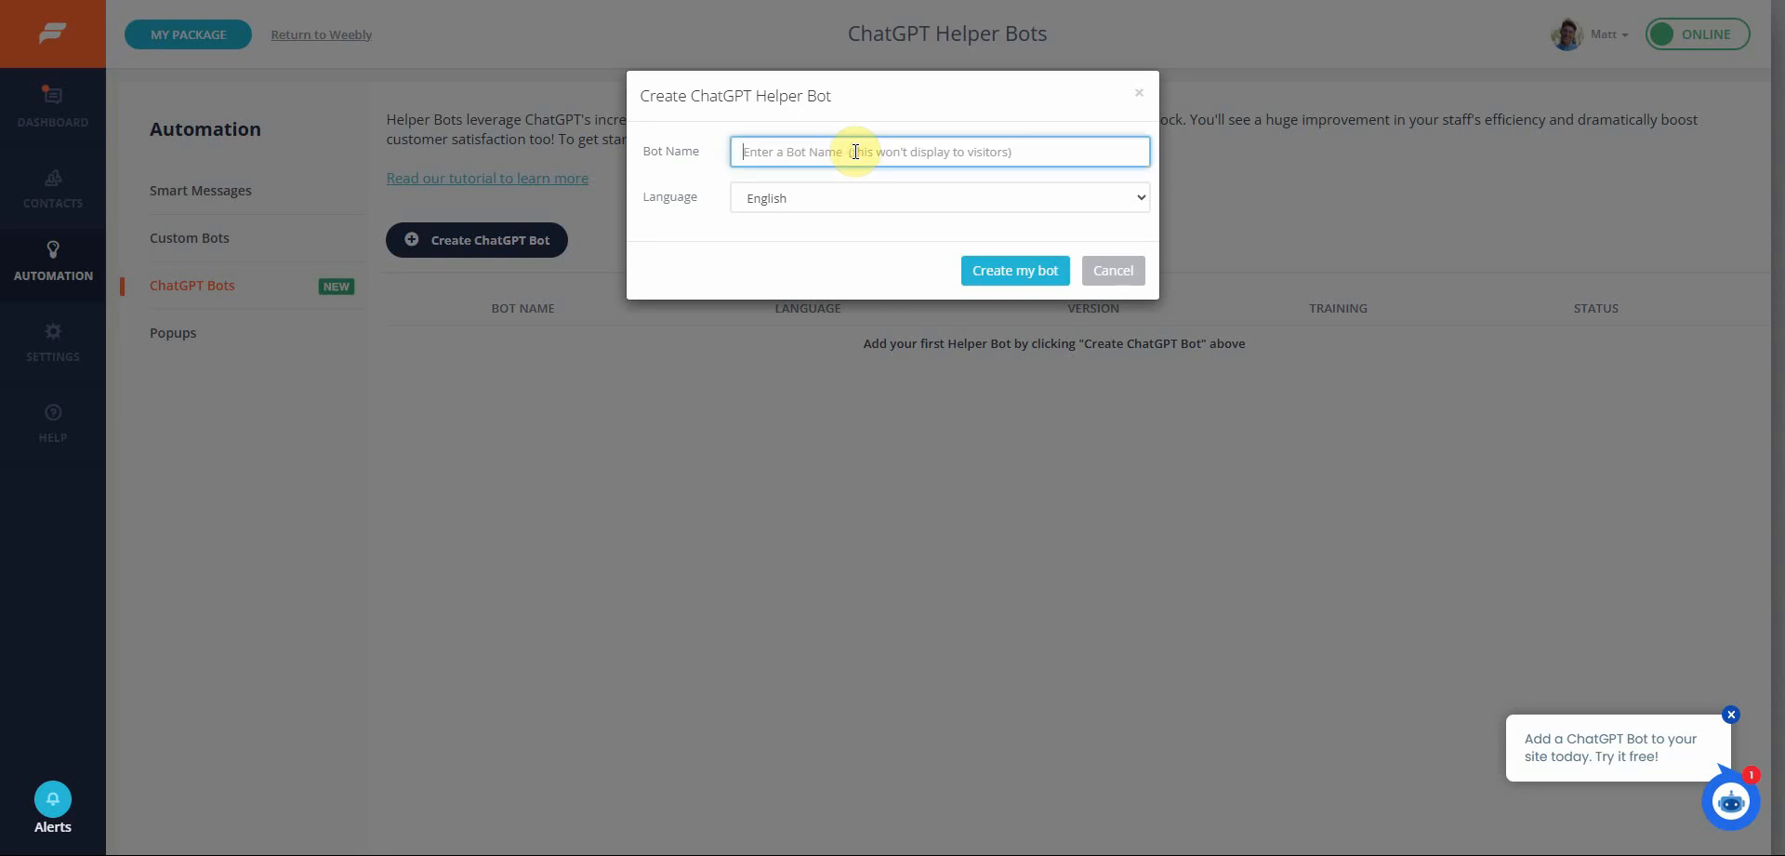
pyautogui.write('Tutorial Bot')
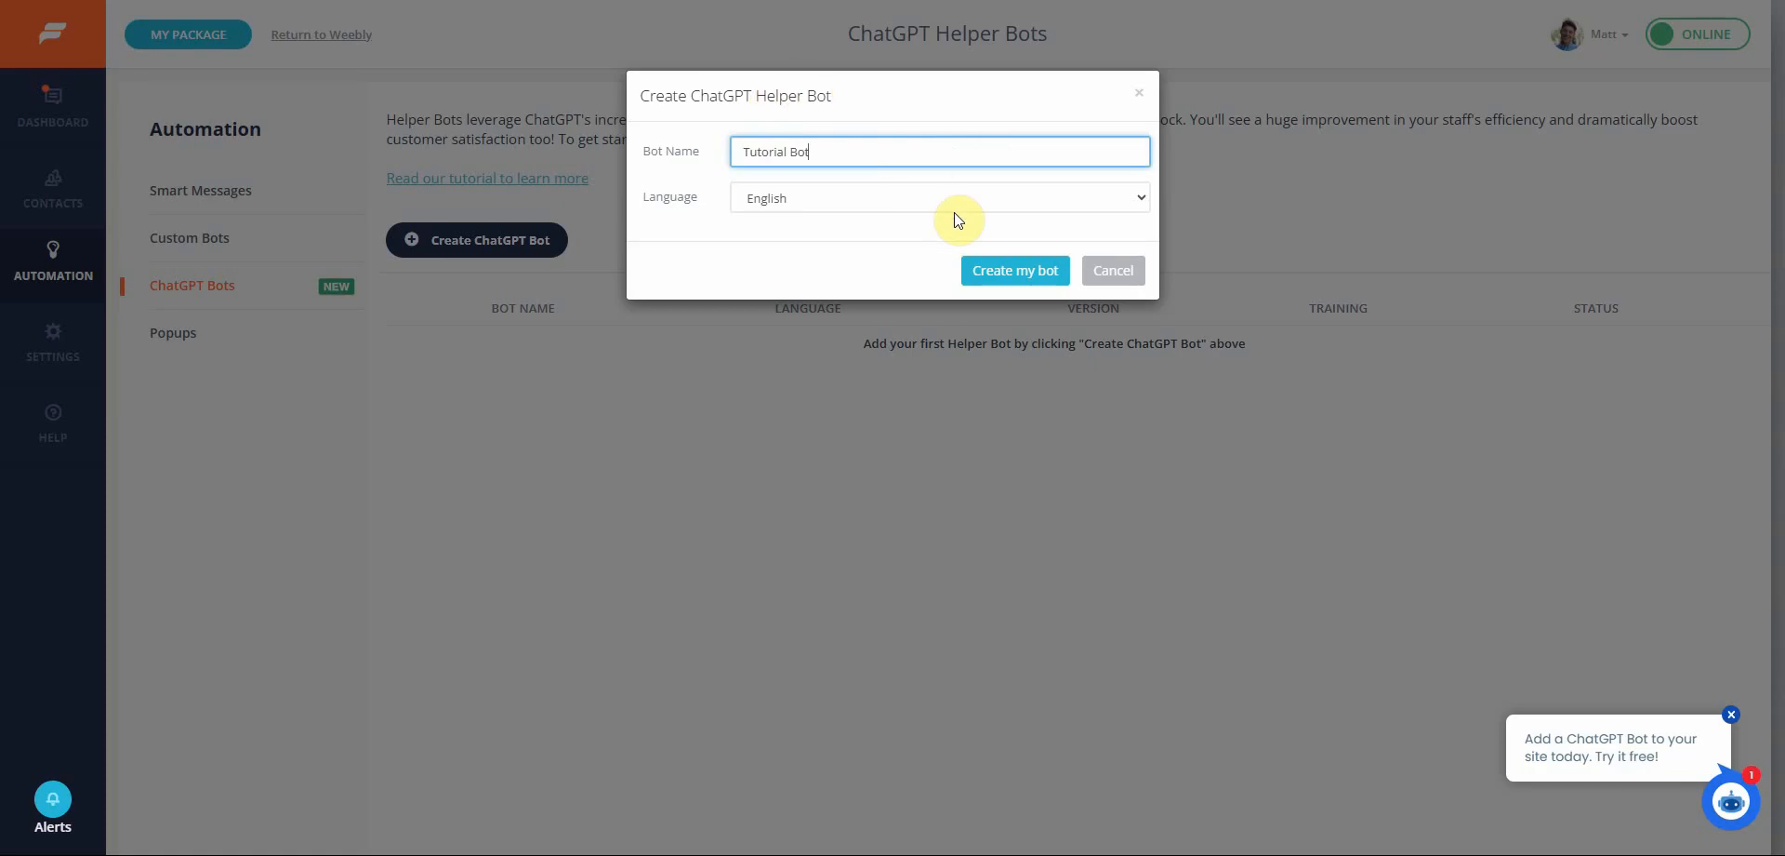
pyautogui.click(1007, 274)
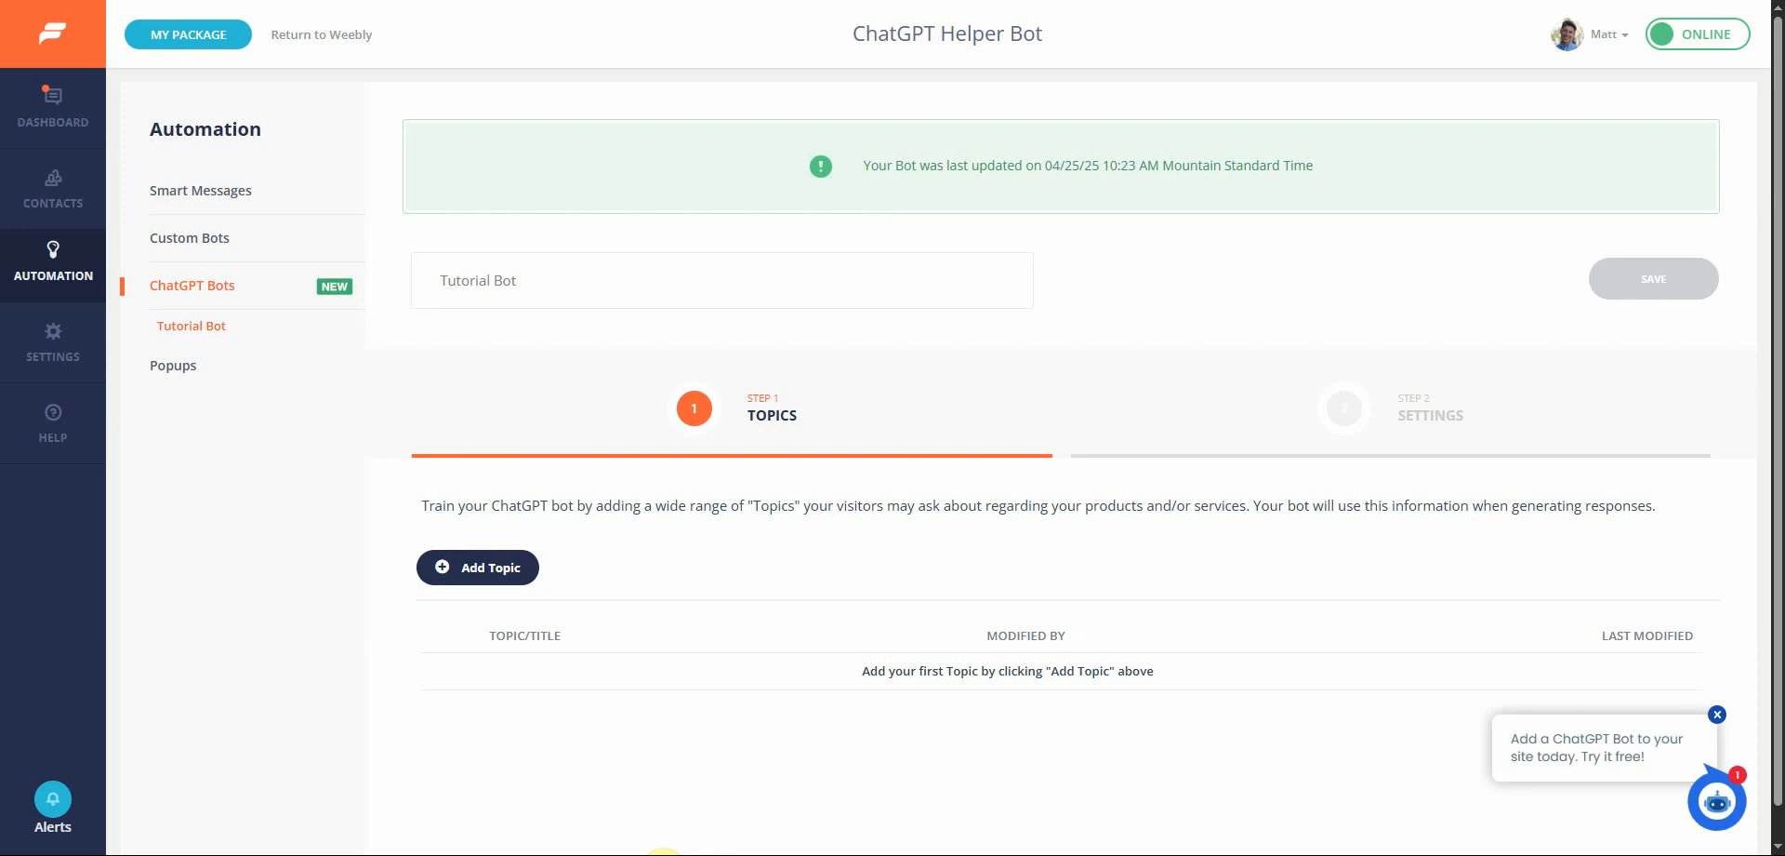
# Open an existing bot's "My Account, Invoices, Pricing, Branding, Cancellation" topic and review its pricing content
pyautogui.scroll(-5, 716, 809)
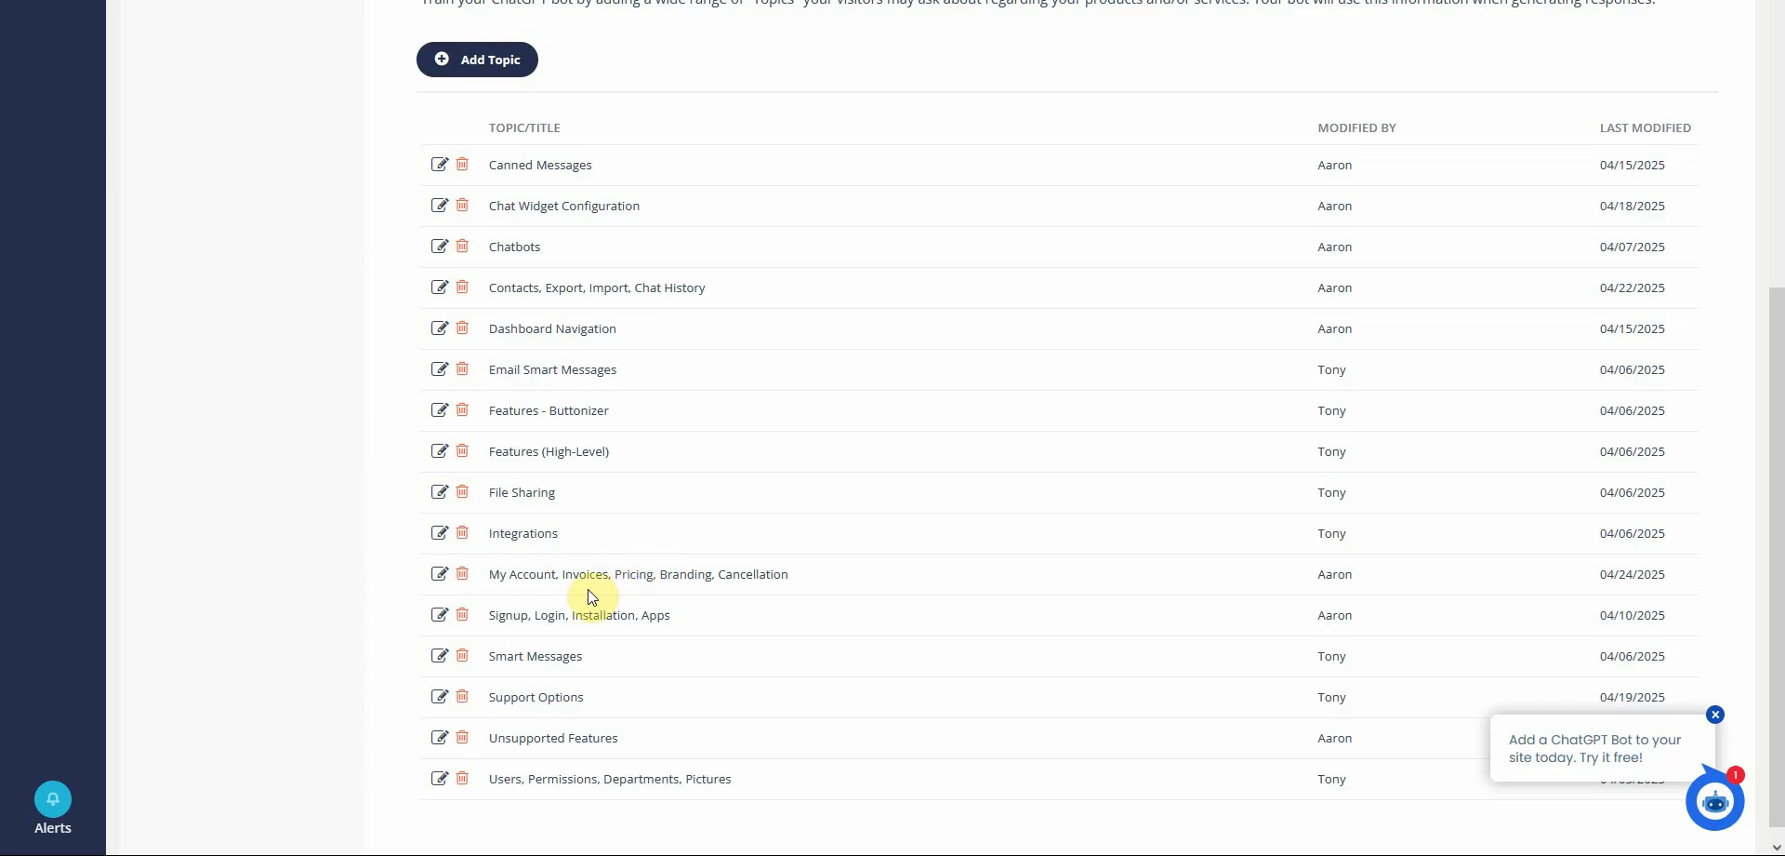
pyautogui.click(440, 574)
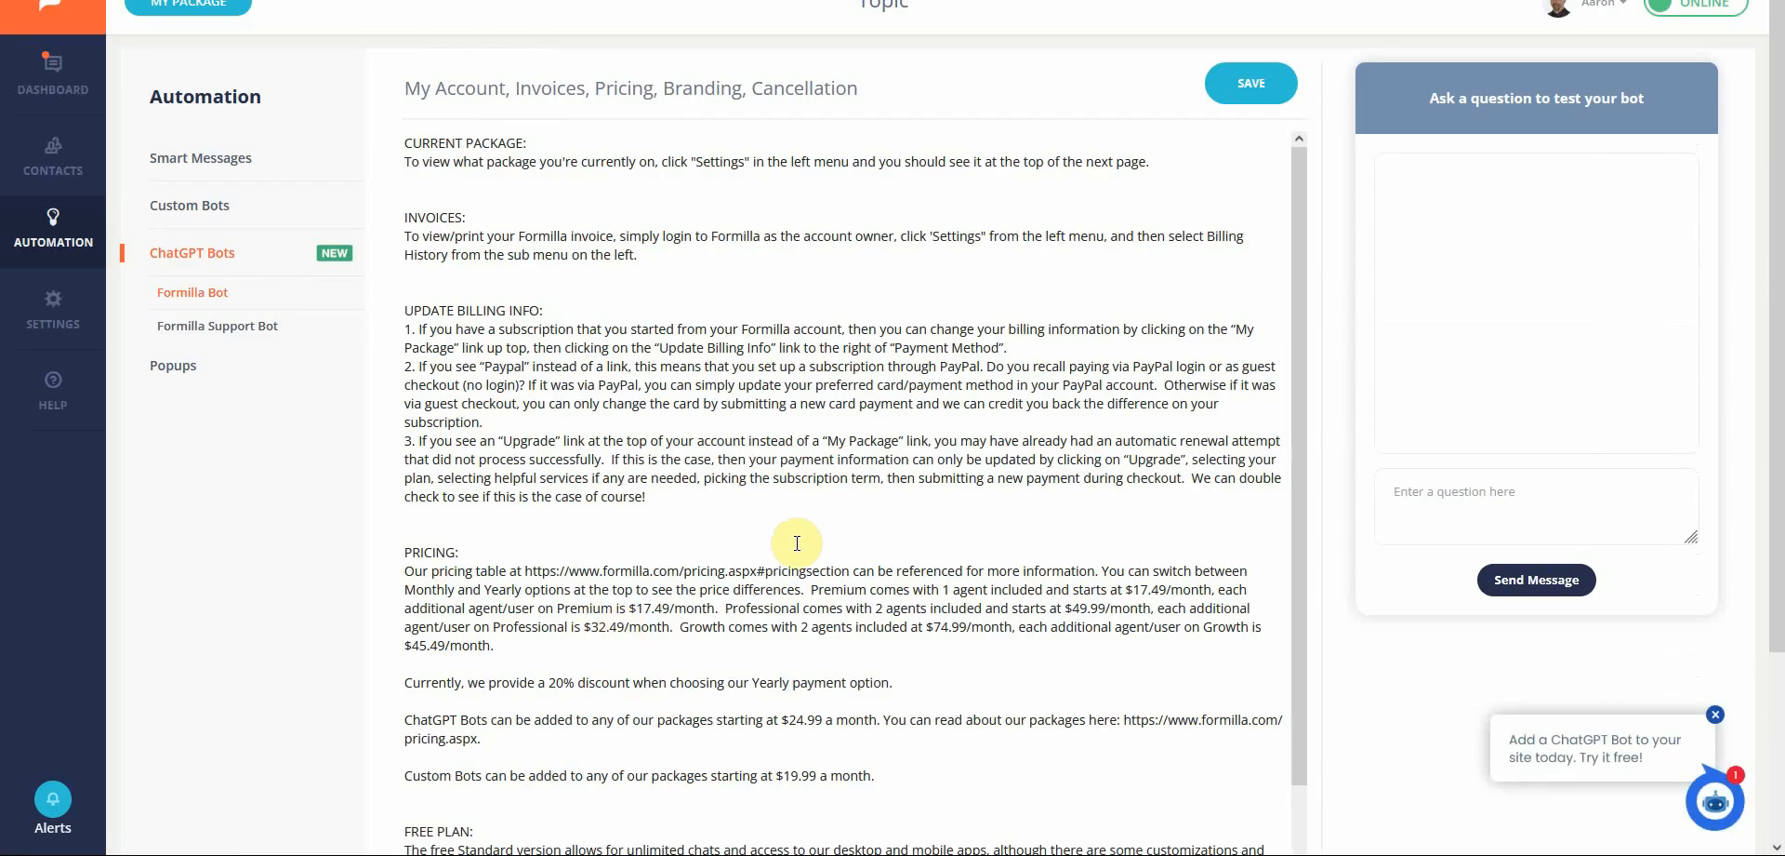
pyautogui.scroll(-1, 786, 534)
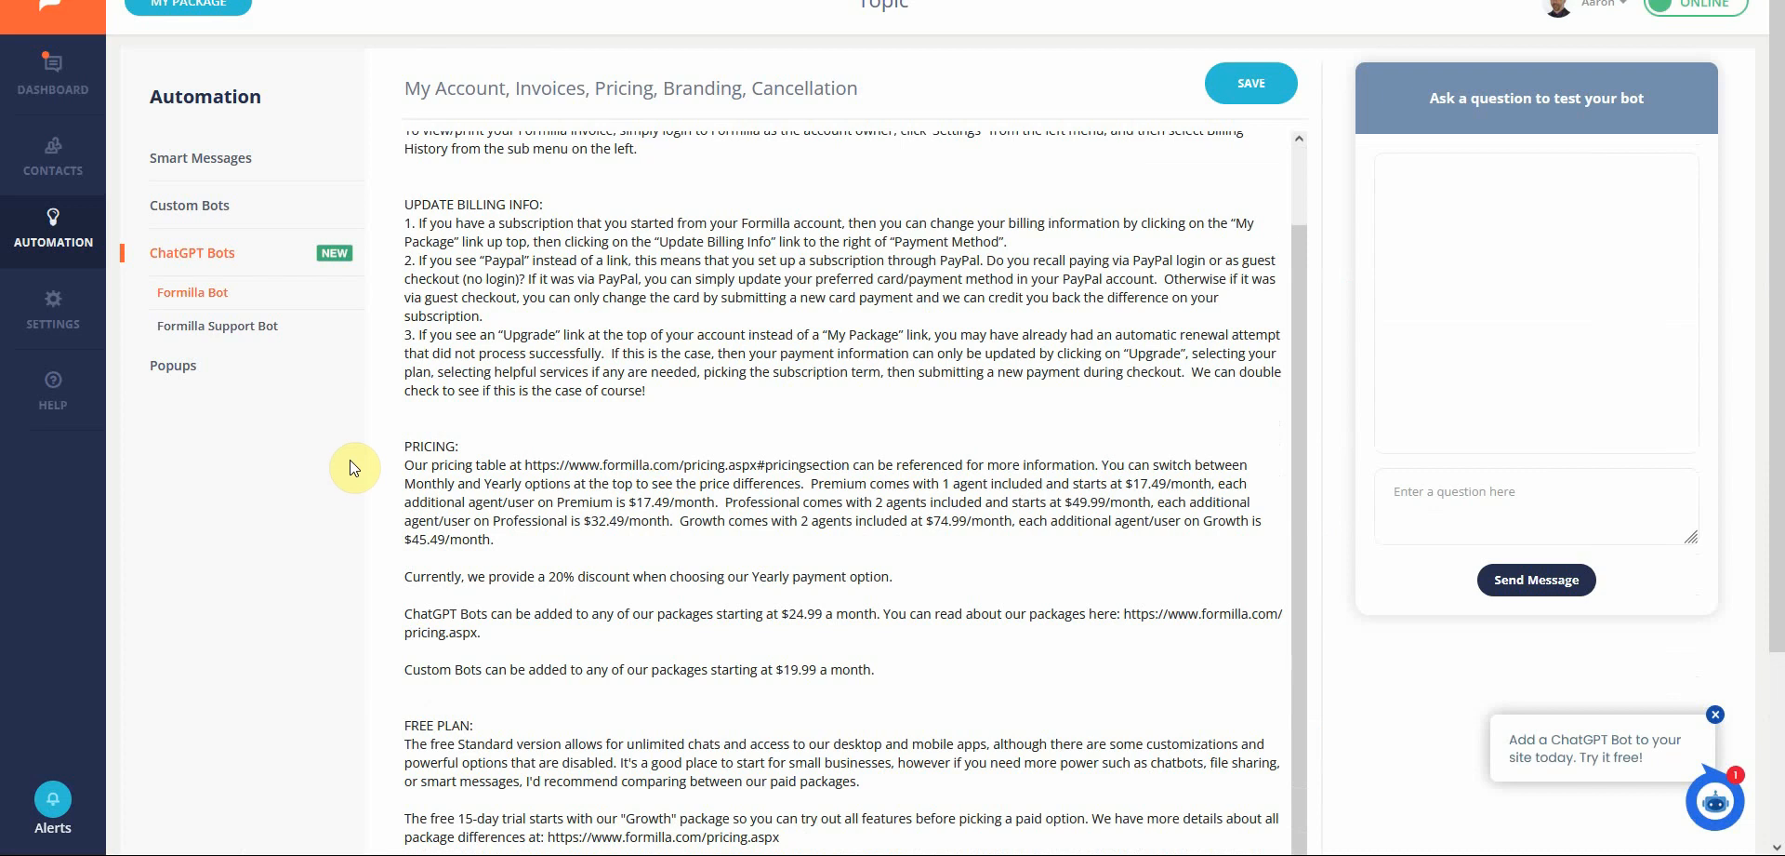
pyautogui.click(393, 446)
# Ask the test bot "Hi, I want to add another user, how much is it?"
pyautogui.click(1530, 503)
pyautogui.write('Hi')
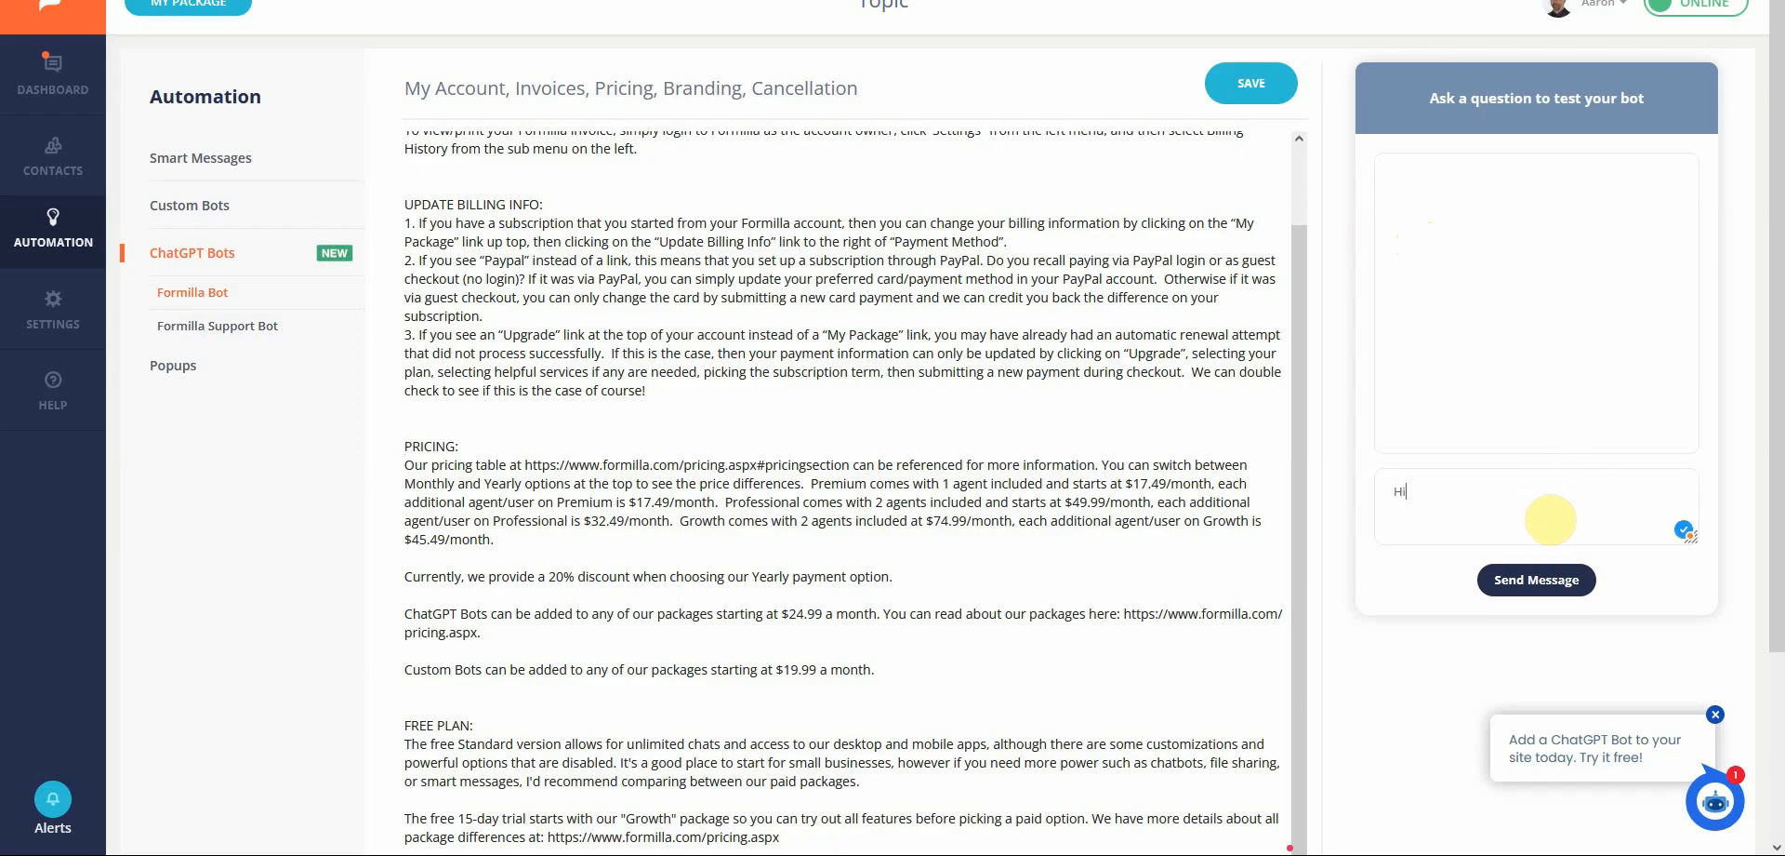
pyautogui.write(', I want to add another user, how much is it?')
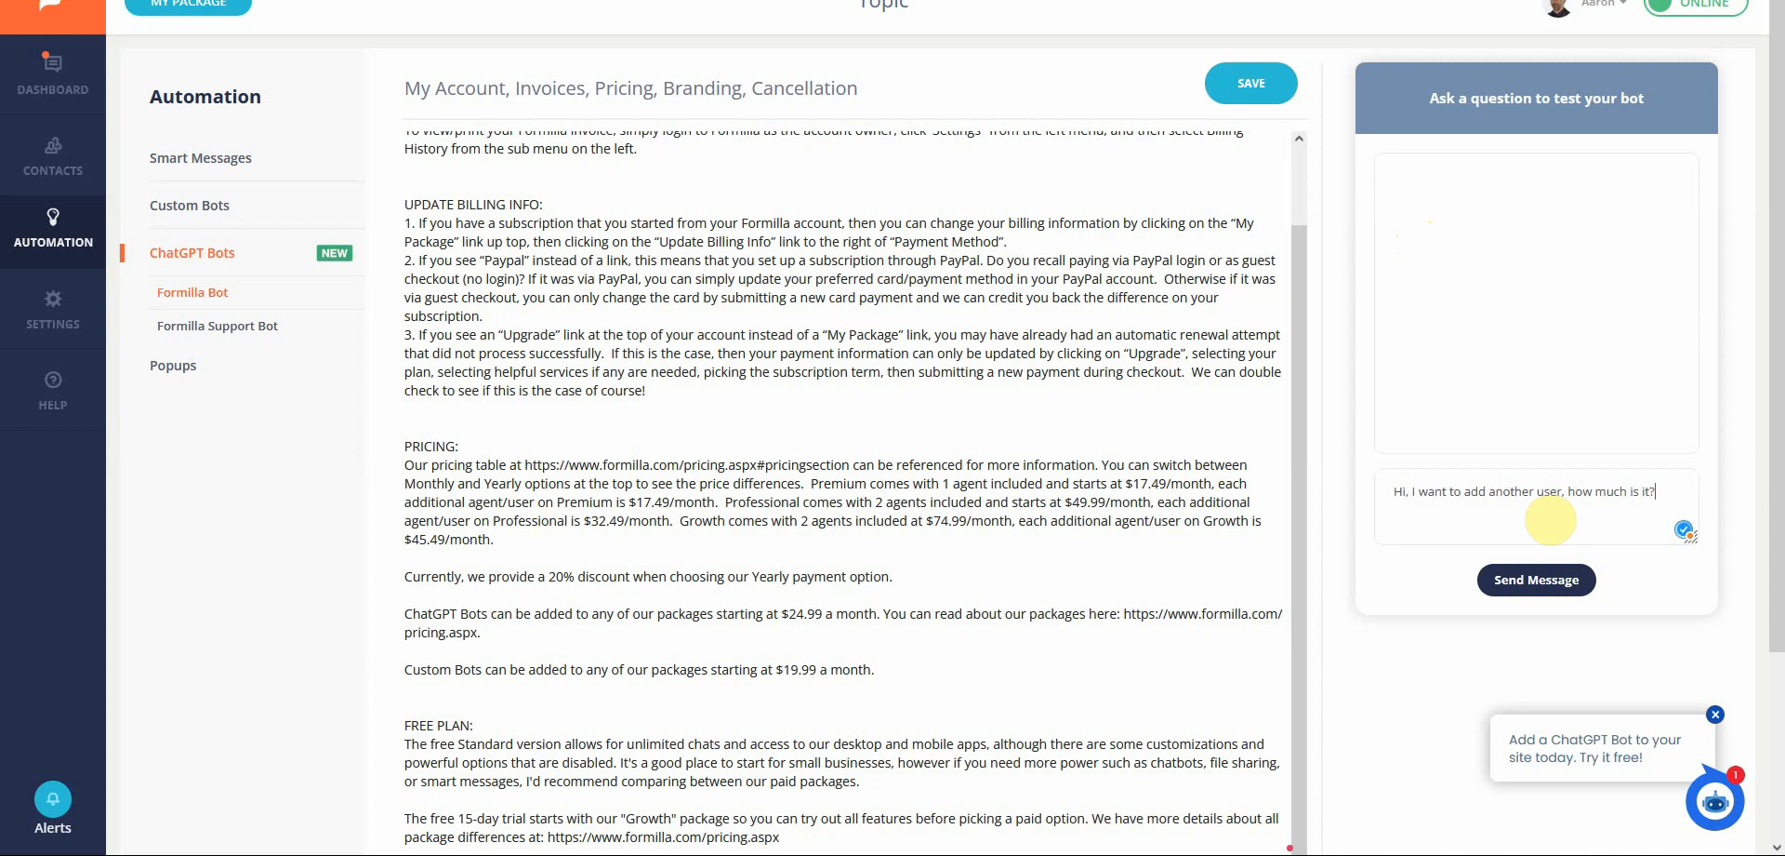
pyautogui.press('Return')
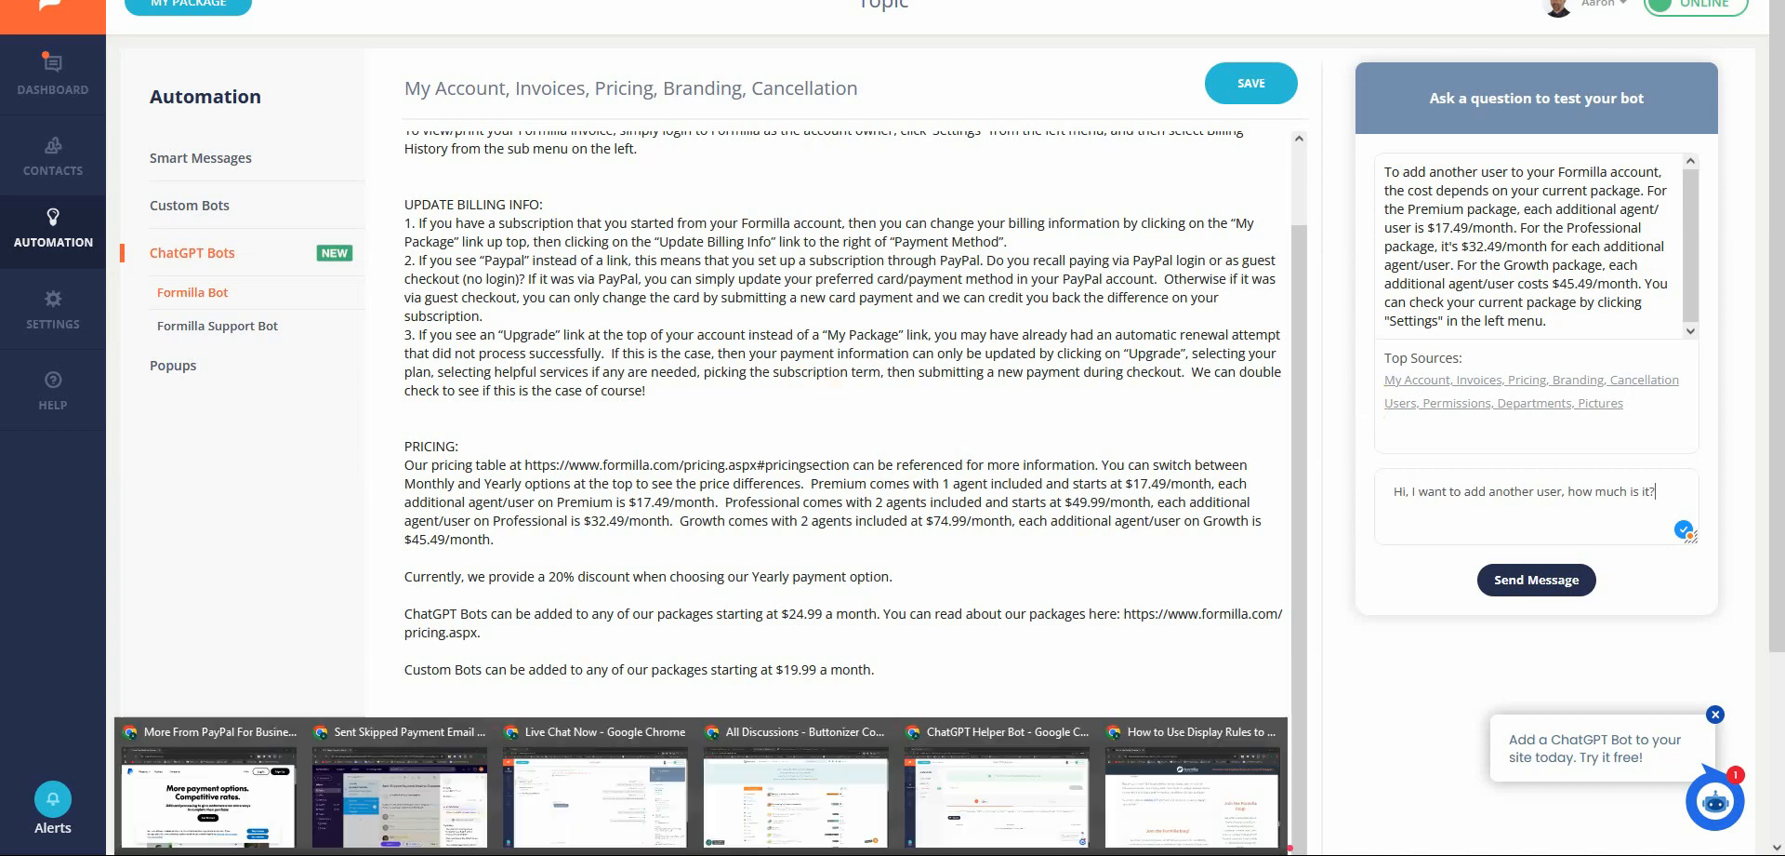
# Add a new topic to Tutorial Bot with the heading "Display Rules -Help Article"
pyautogui.click(1004, 813)
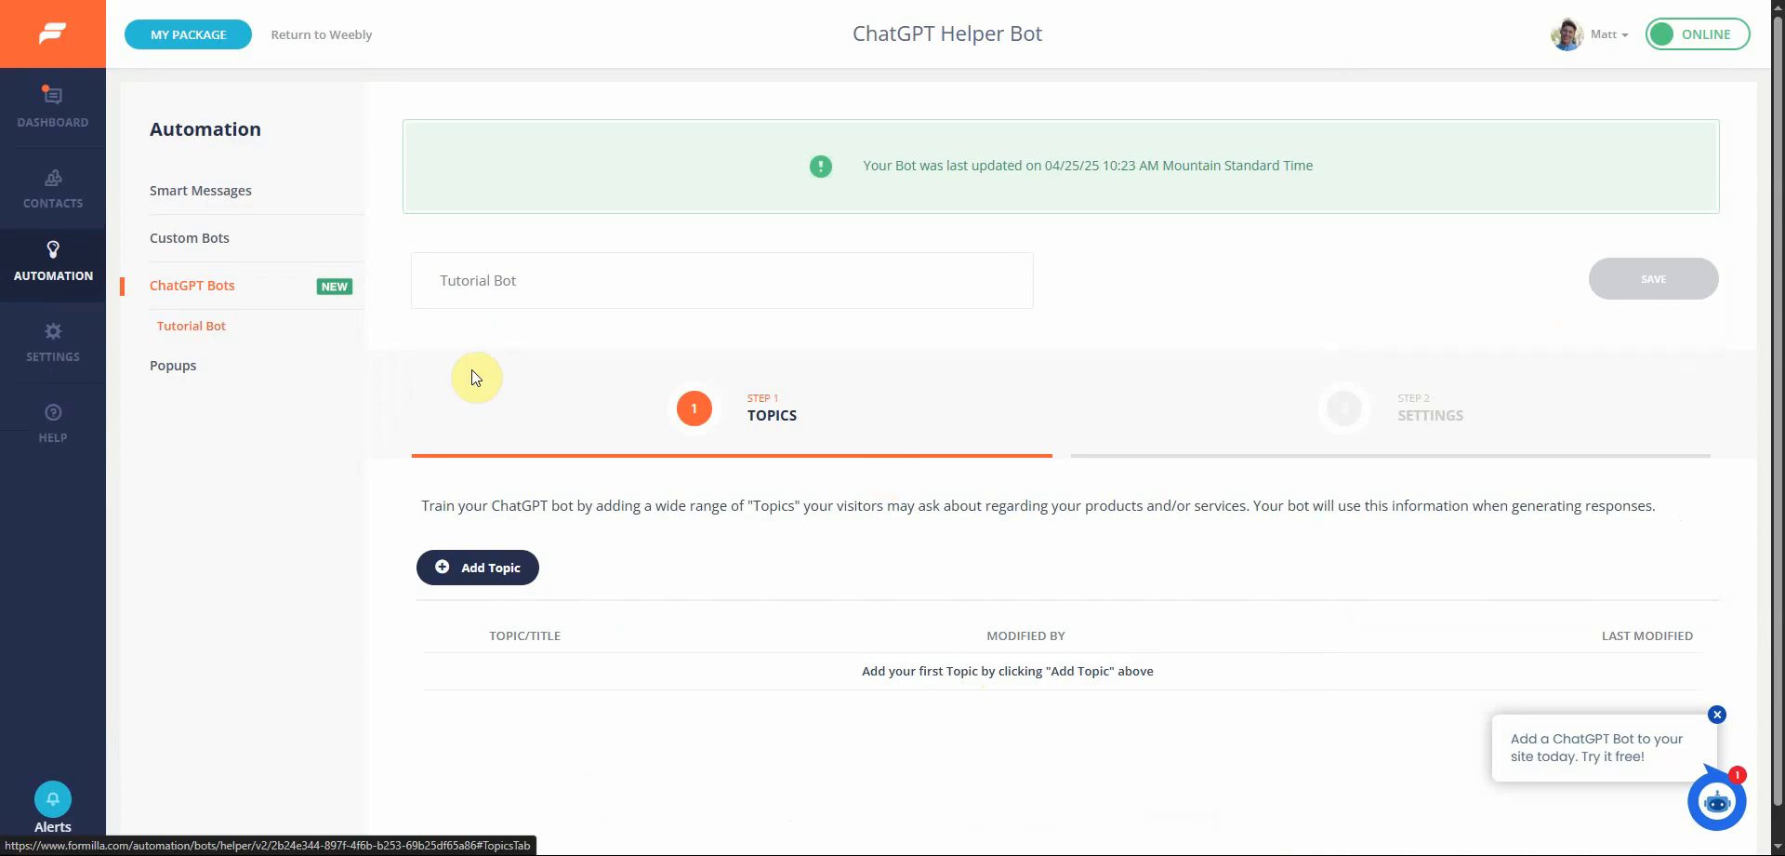
pyautogui.click(479, 567)
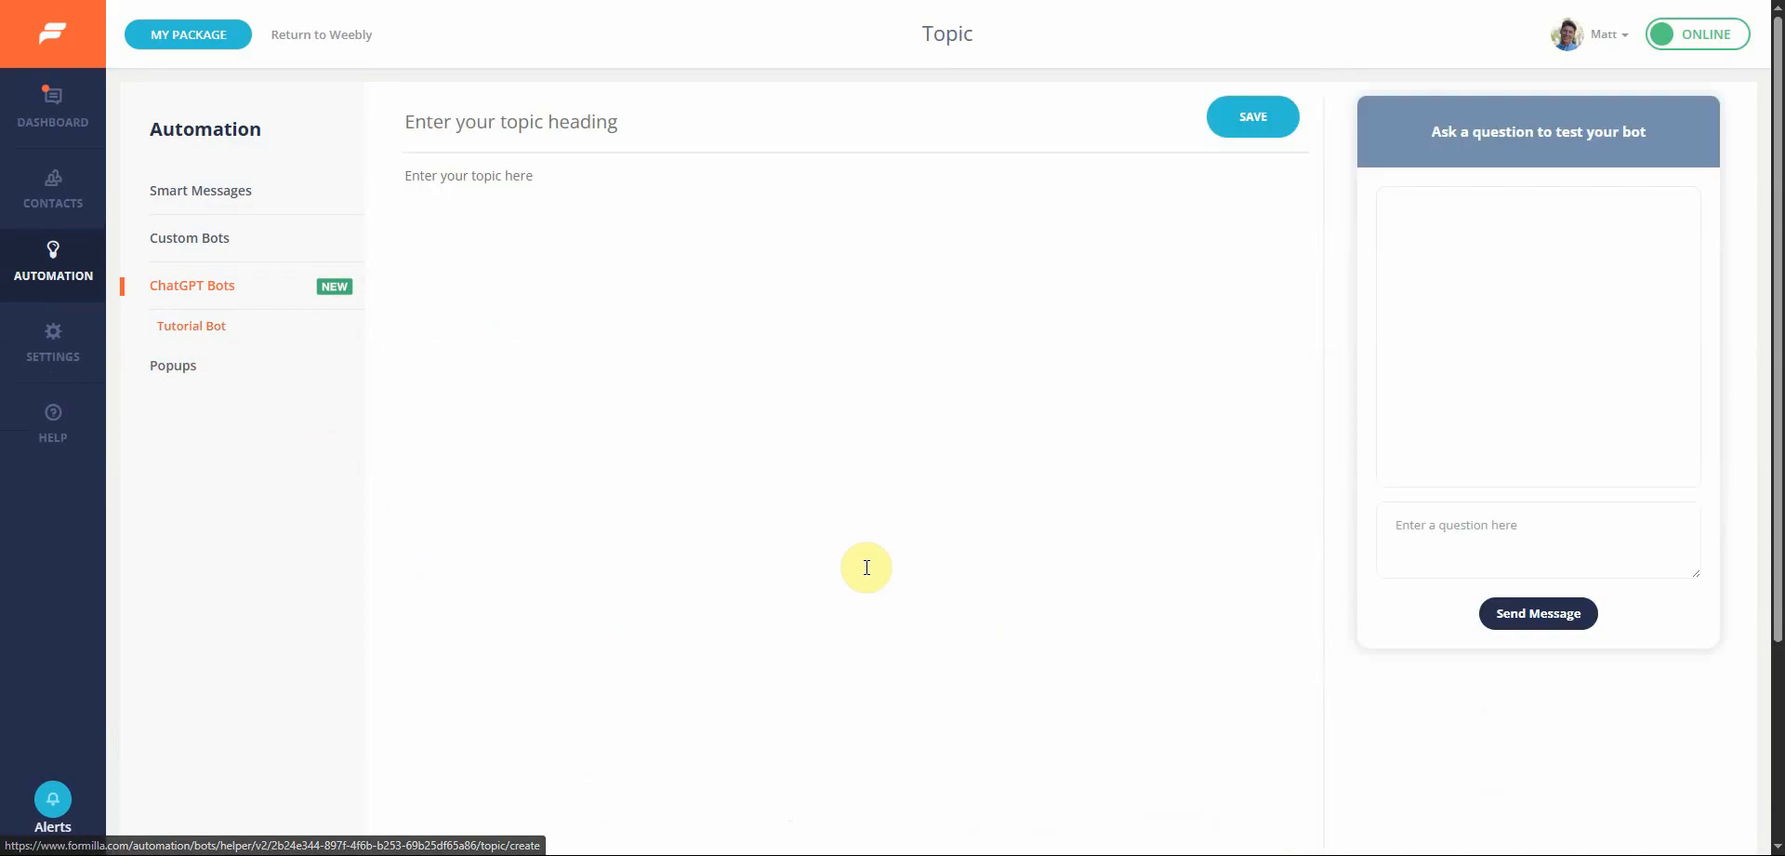
pyautogui.click(647, 128)
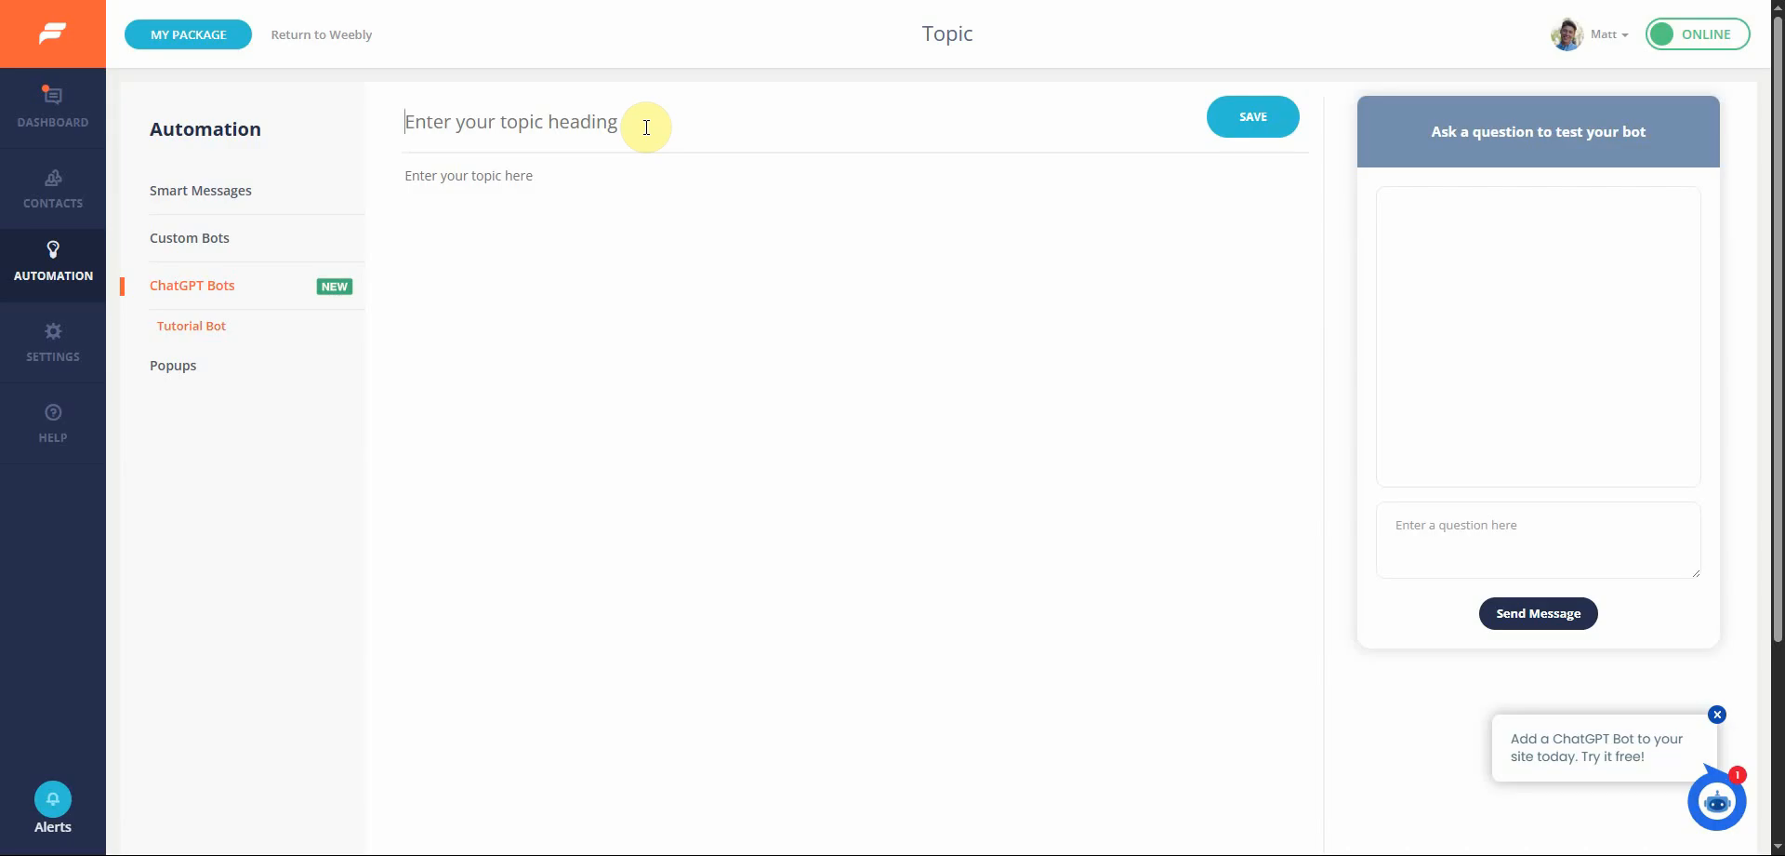
pyautogui.click(646, 127)
pyautogui.write('Dis')
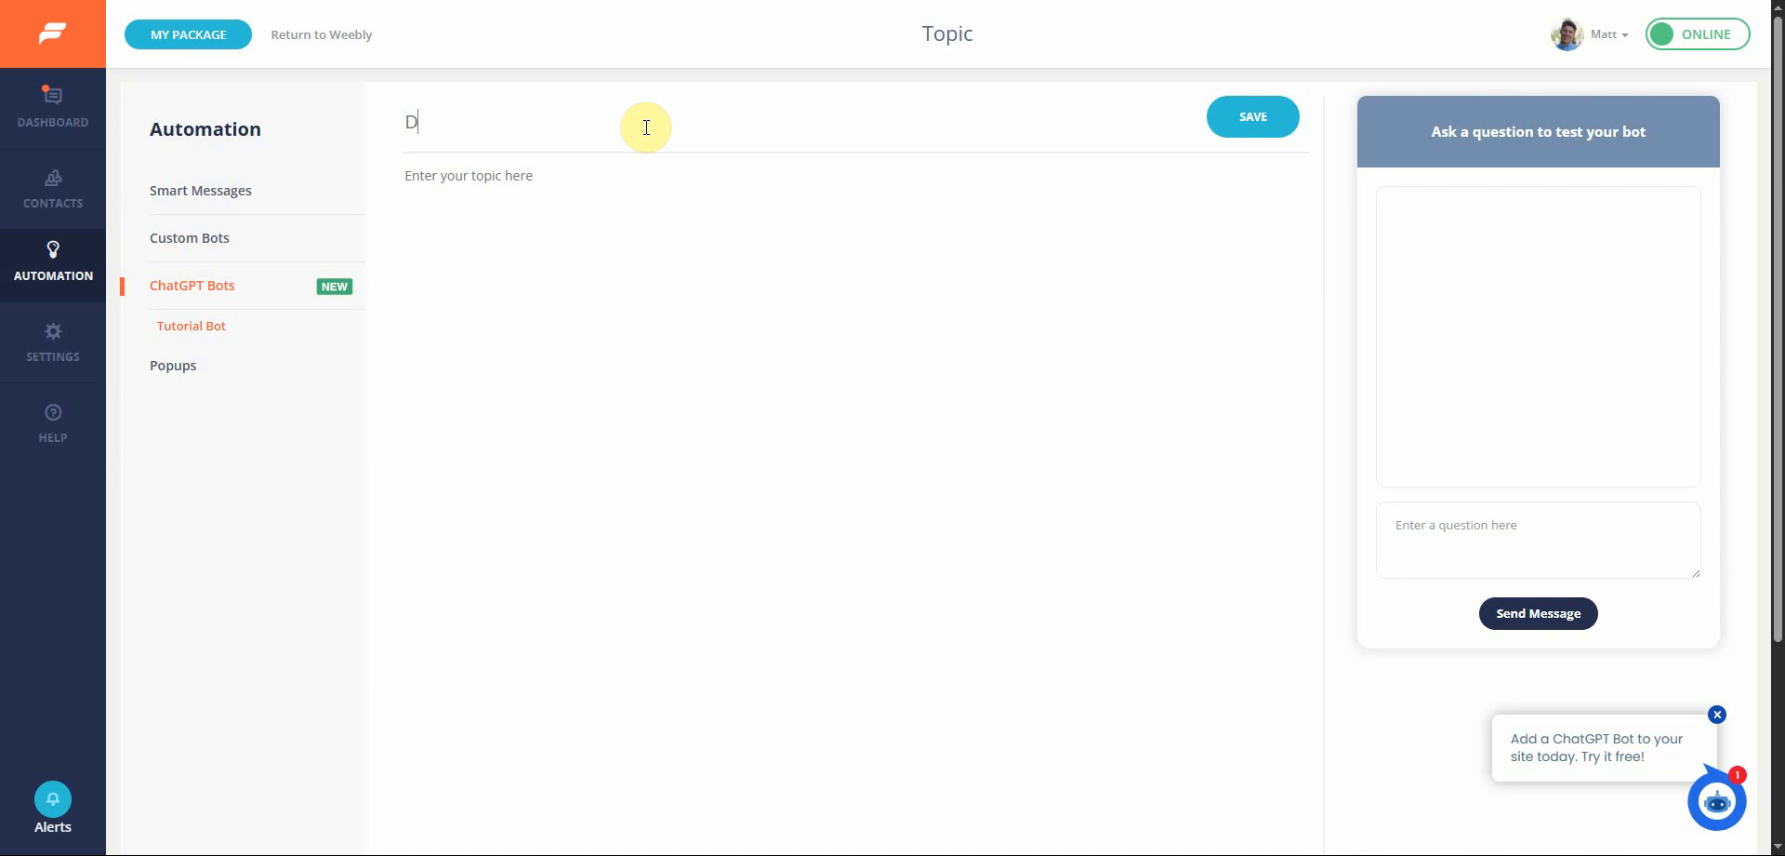
pyautogui.press('BackSpace')
pyautogui.write('splay')
pyautogui.write(' Rules -')
pyautogui.write('H')
pyautogui.write('elo')
pyautogui.press('BackSpace')
pyautogui.press('BackSpace')
pyautogui.press('BackSpace')
pyautogui.write('elp ')
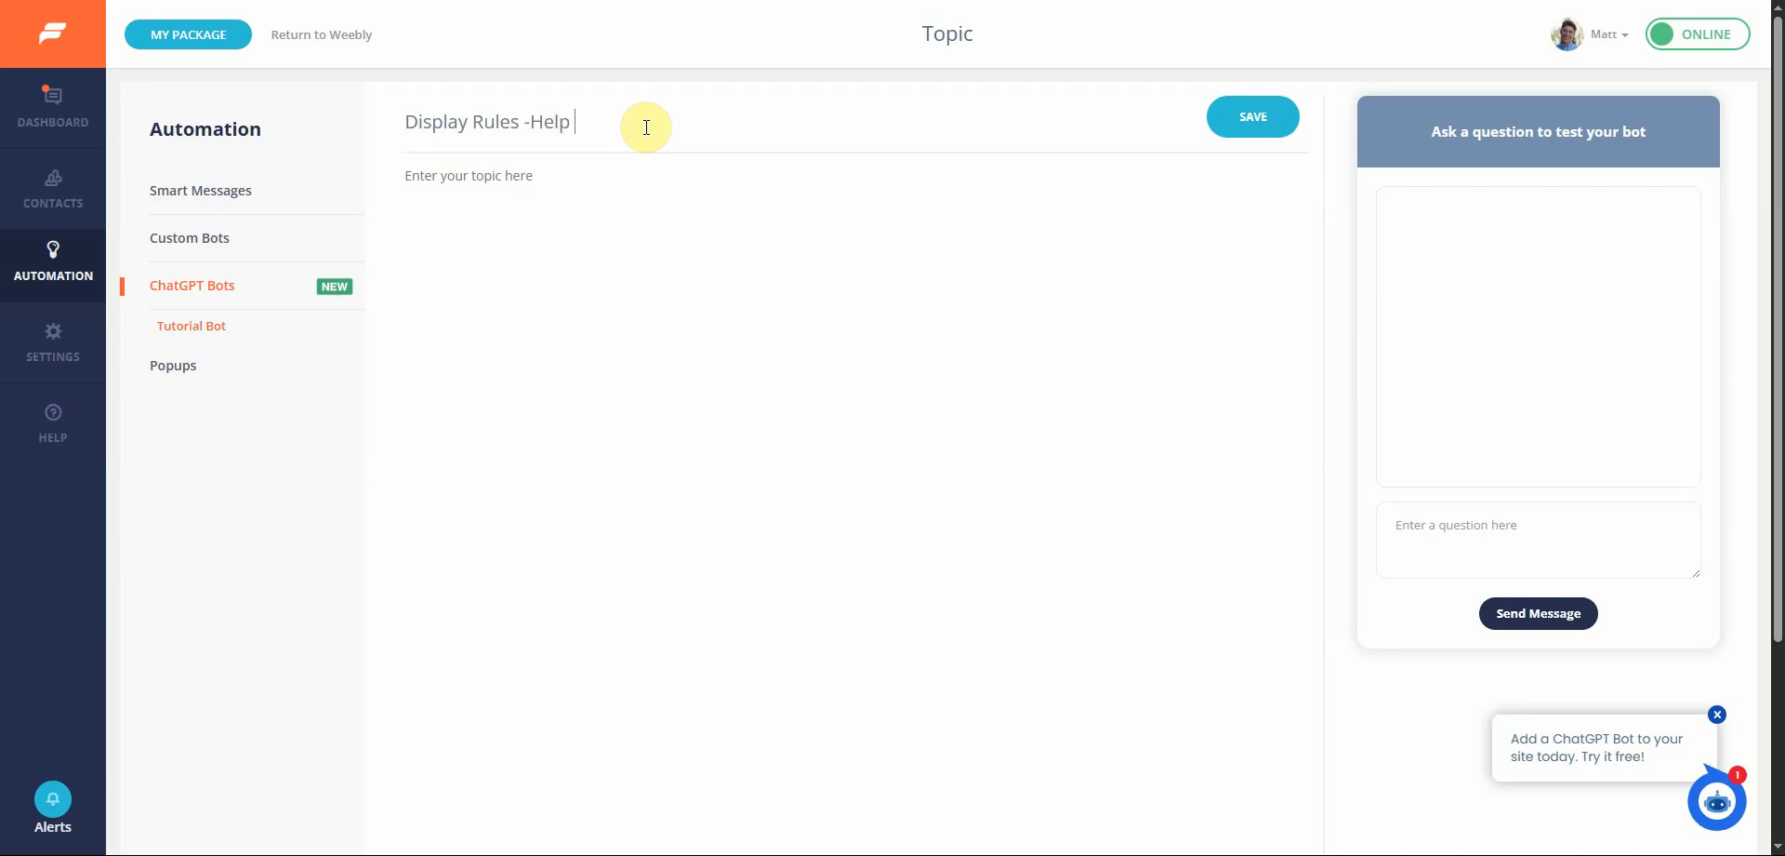
pyautogui.write('Article')
# Switch to the browser and copy the text of the "How to Use Display Rules to Control Widgets" blog article
pyautogui.hotkey('alt', 'Tab')
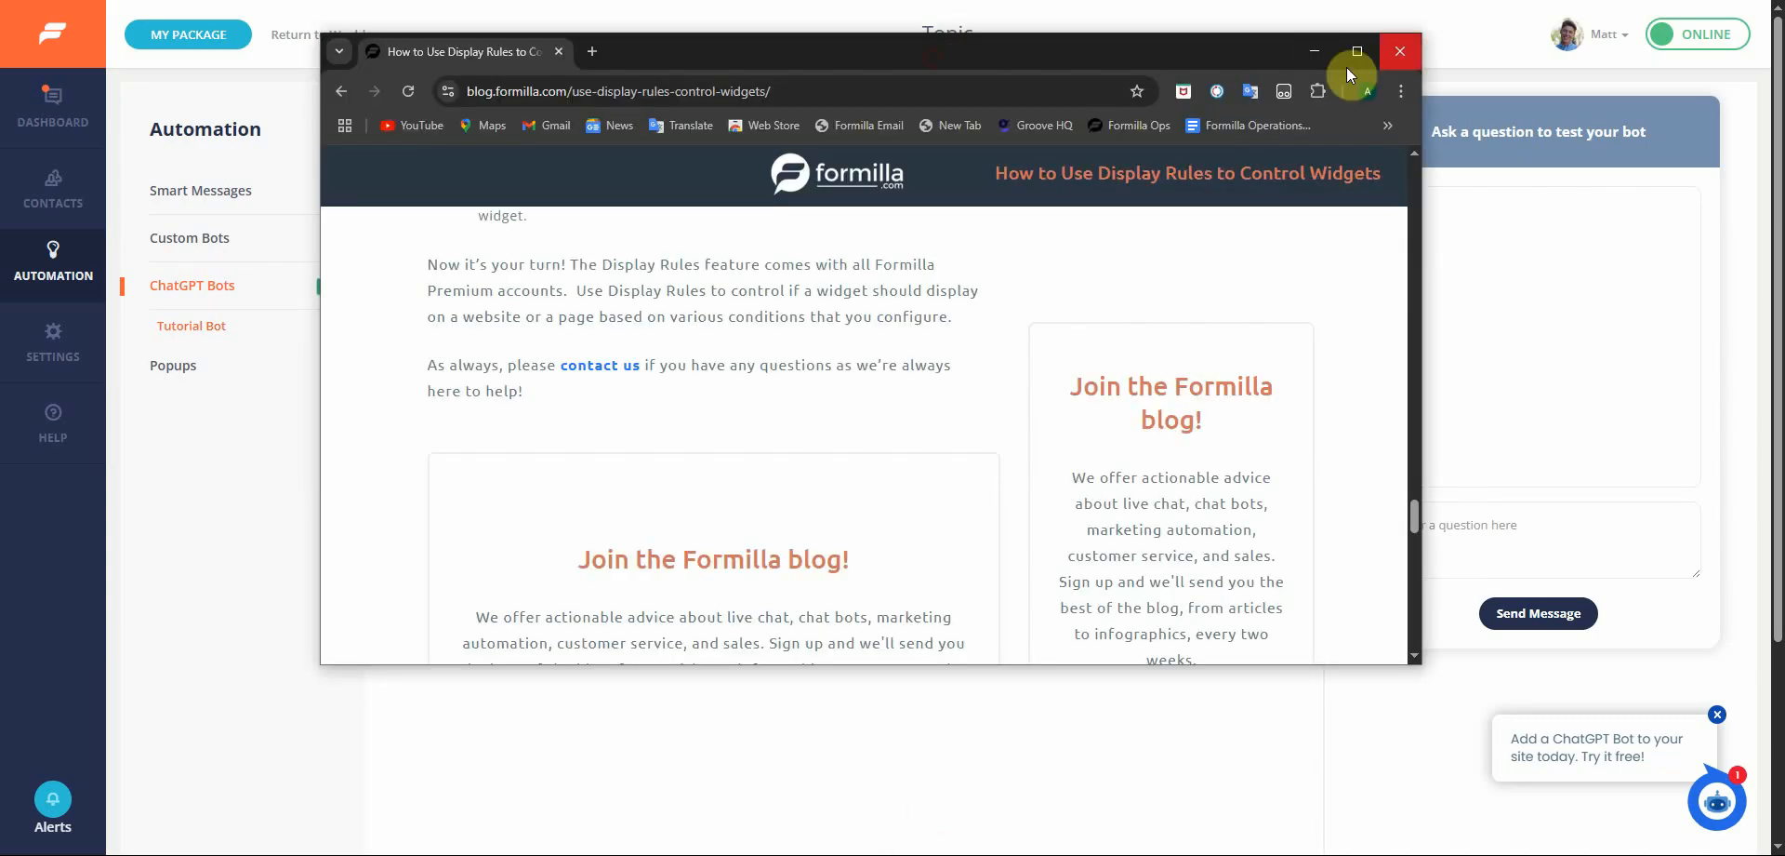
pyautogui.click(1346, 67)
pyautogui.scroll(4, 575, 171)
pyautogui.scroll(15, 575, 171)
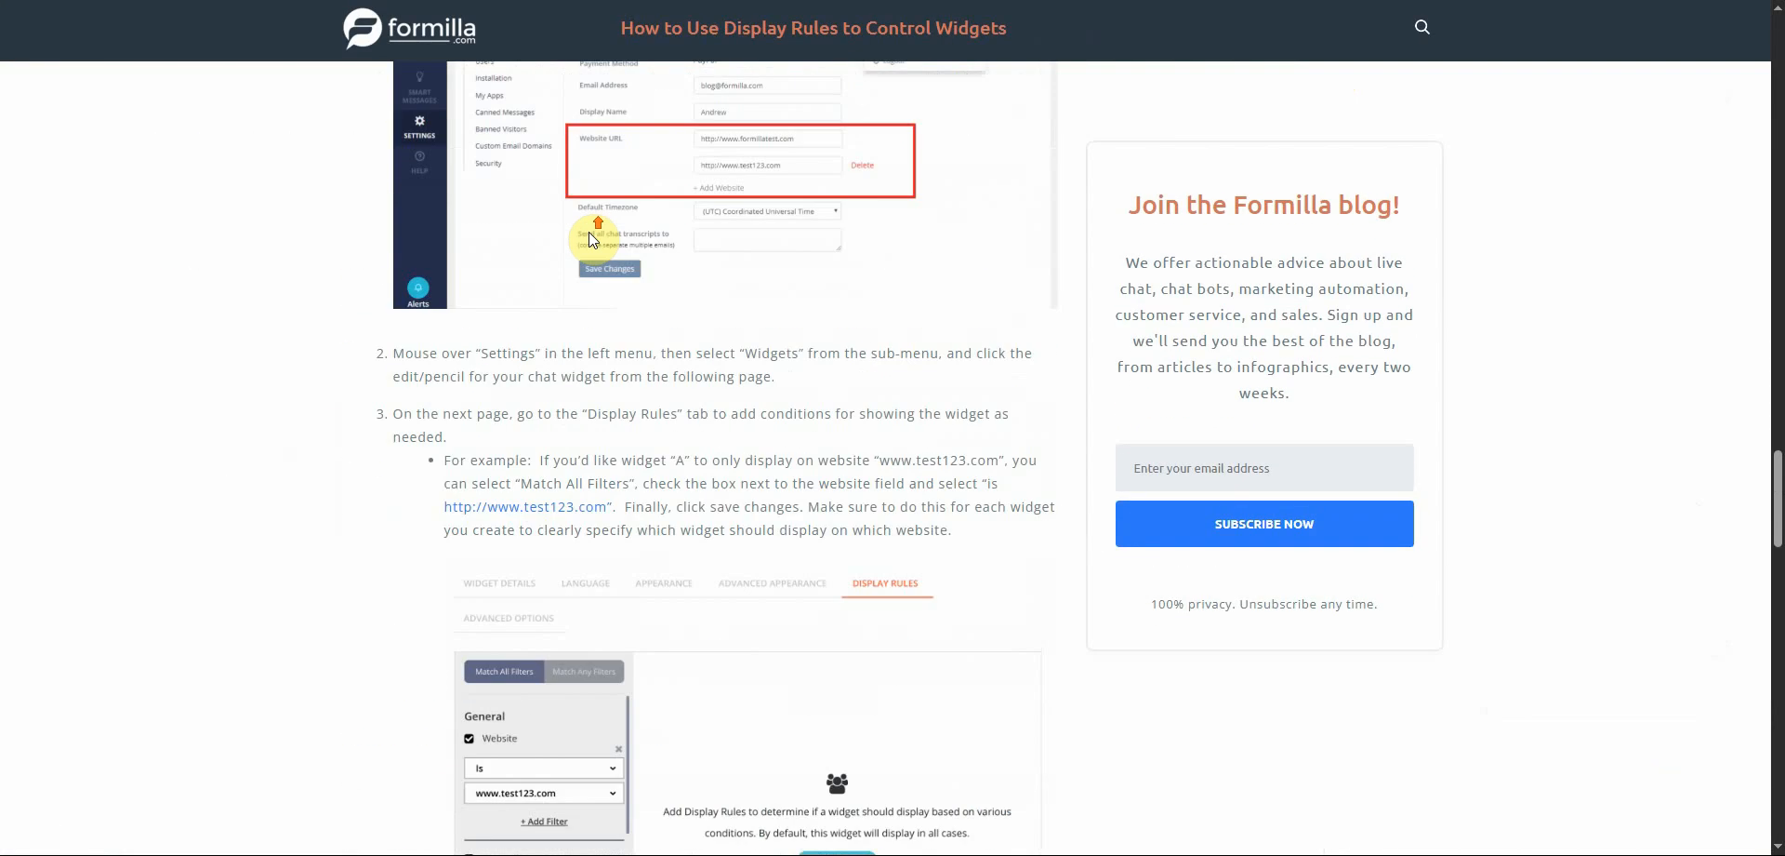
pyautogui.scroll(7, 560, 401)
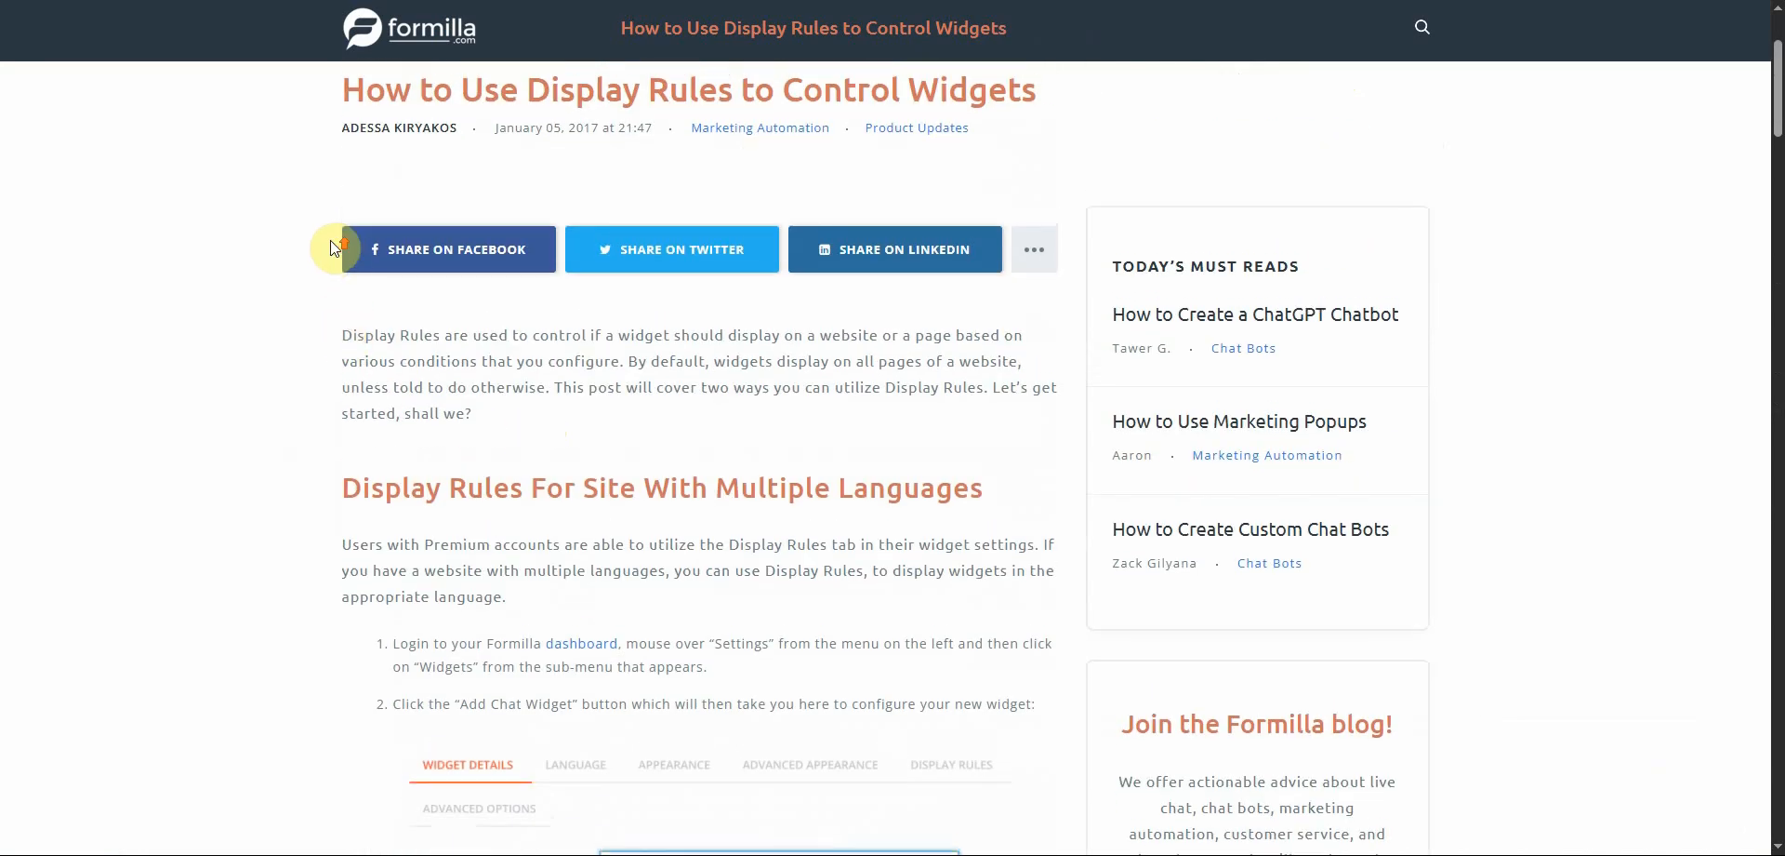
pyautogui.scroll(2, 331, 243)
pyautogui.moveTo(340, 254); pyautogui.dragTo(965, 582)
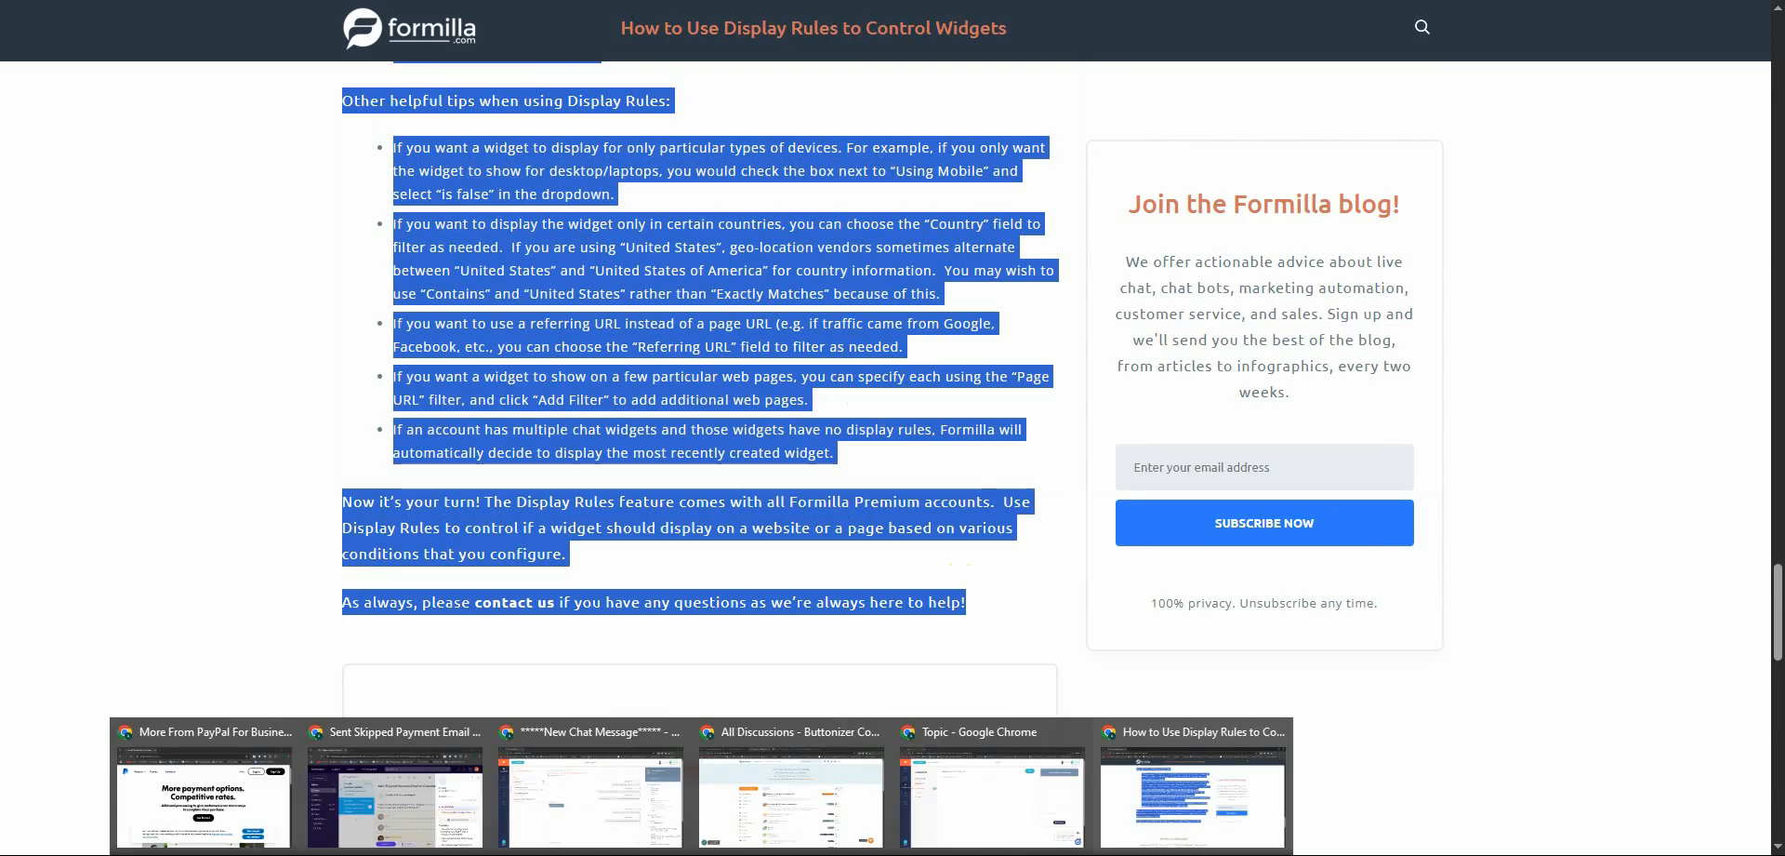
# Paste the copied article text into the topic body and save the topic
pyautogui.click(989, 809)
pyautogui.click(562, 207)
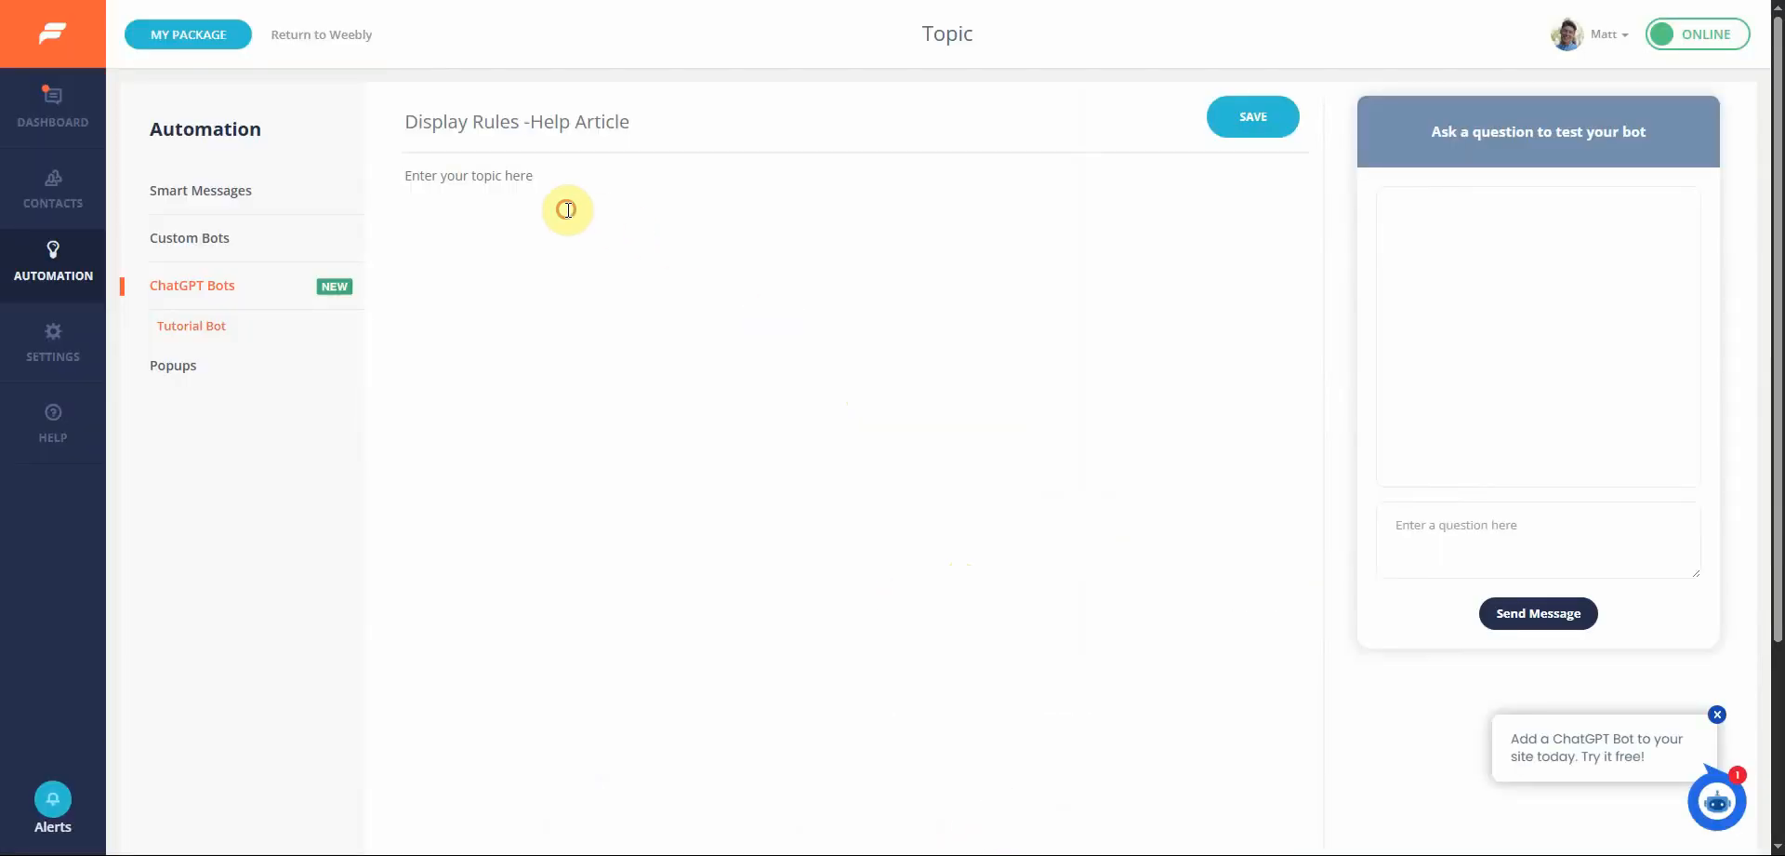
pyautogui.hotkey('ctrl', 'v')
pyautogui.scroll(10, 869, 406)
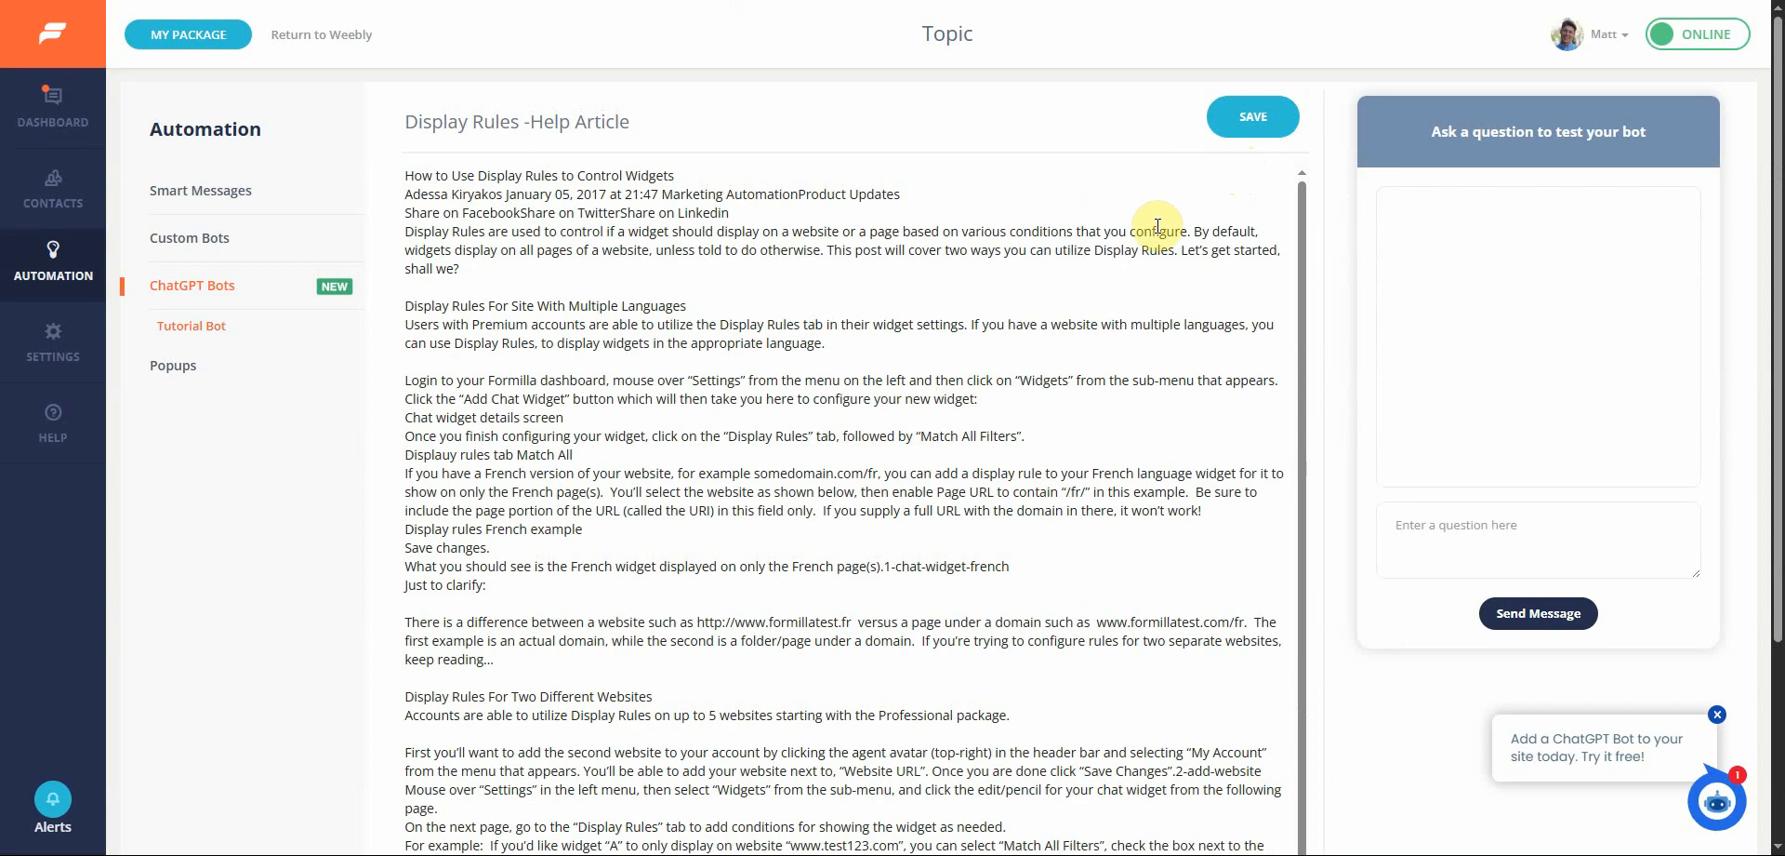
pyautogui.click(1251, 135)
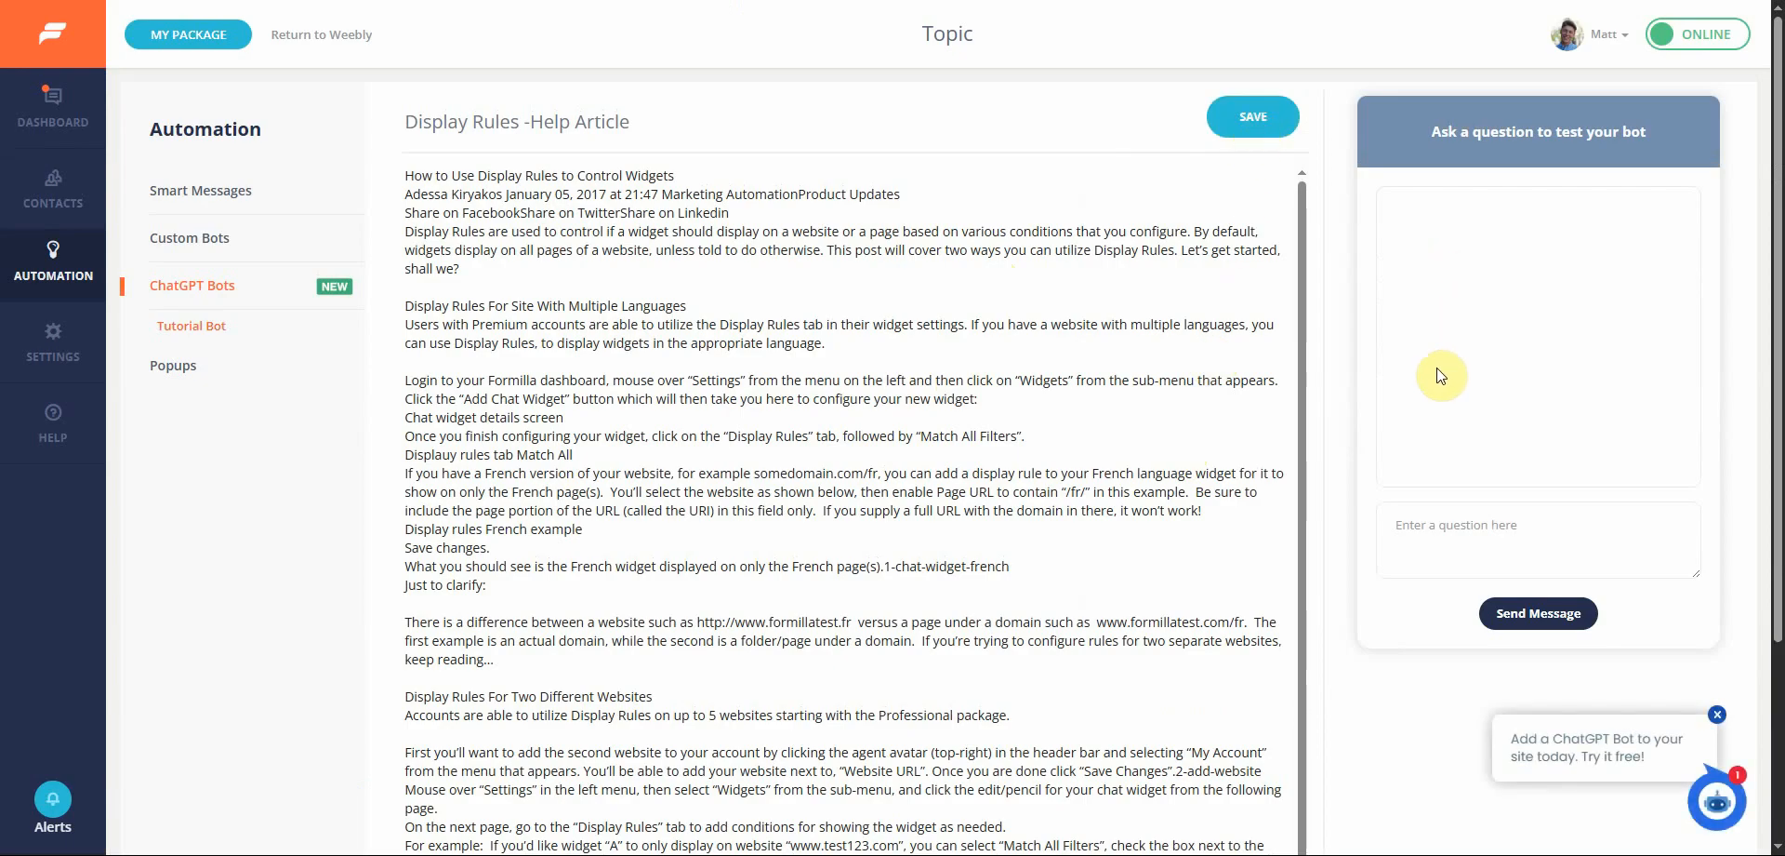
# Ask the test bot "what are display rules for"
pyautogui.click(1460, 524)
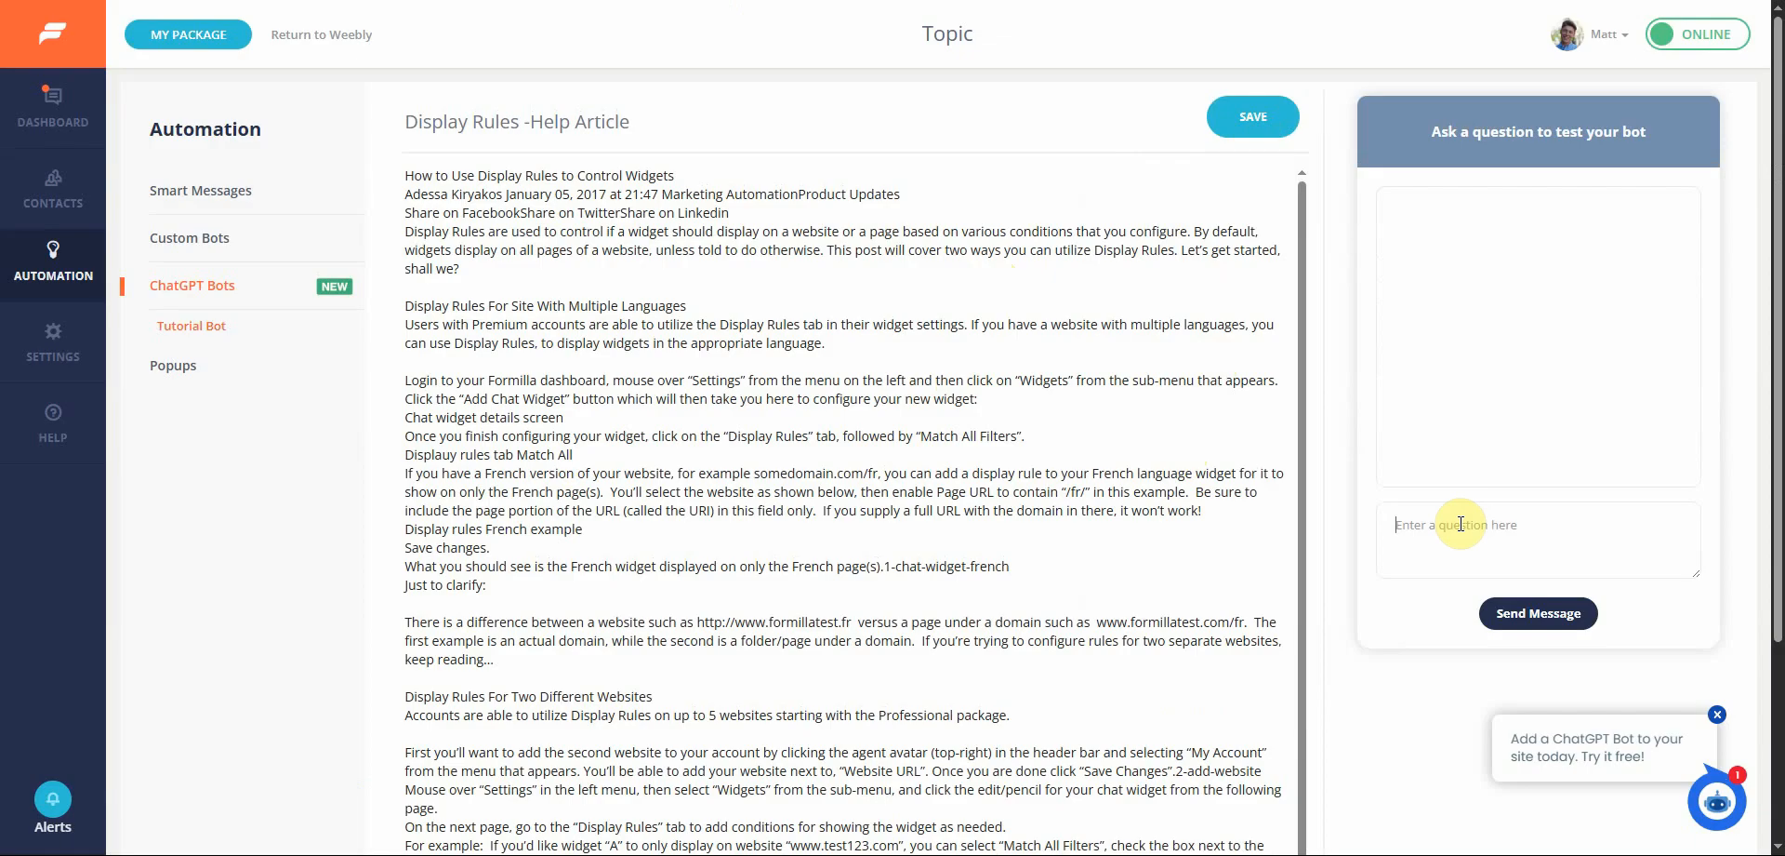
pyautogui.write('what are display rules for')
pyautogui.press('Return')
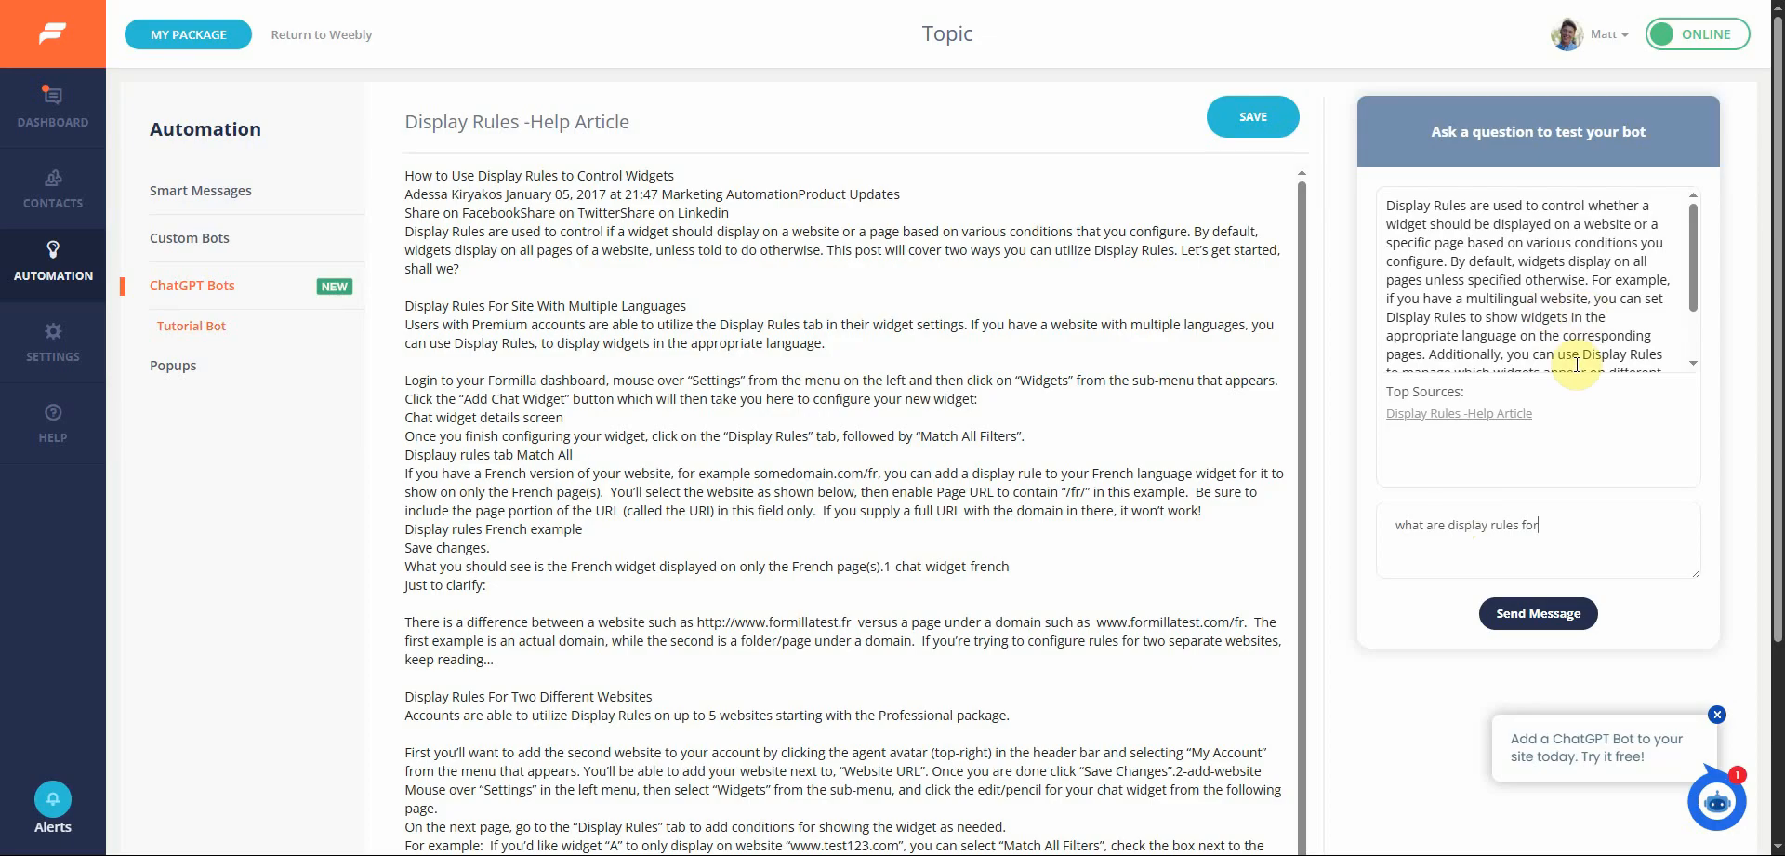
# Replace the test question with "how do I use display rules for multiple languages" and send it
pyautogui.scroll(-1, 1571, 349)
pyautogui.tripleClick(1576, 524)
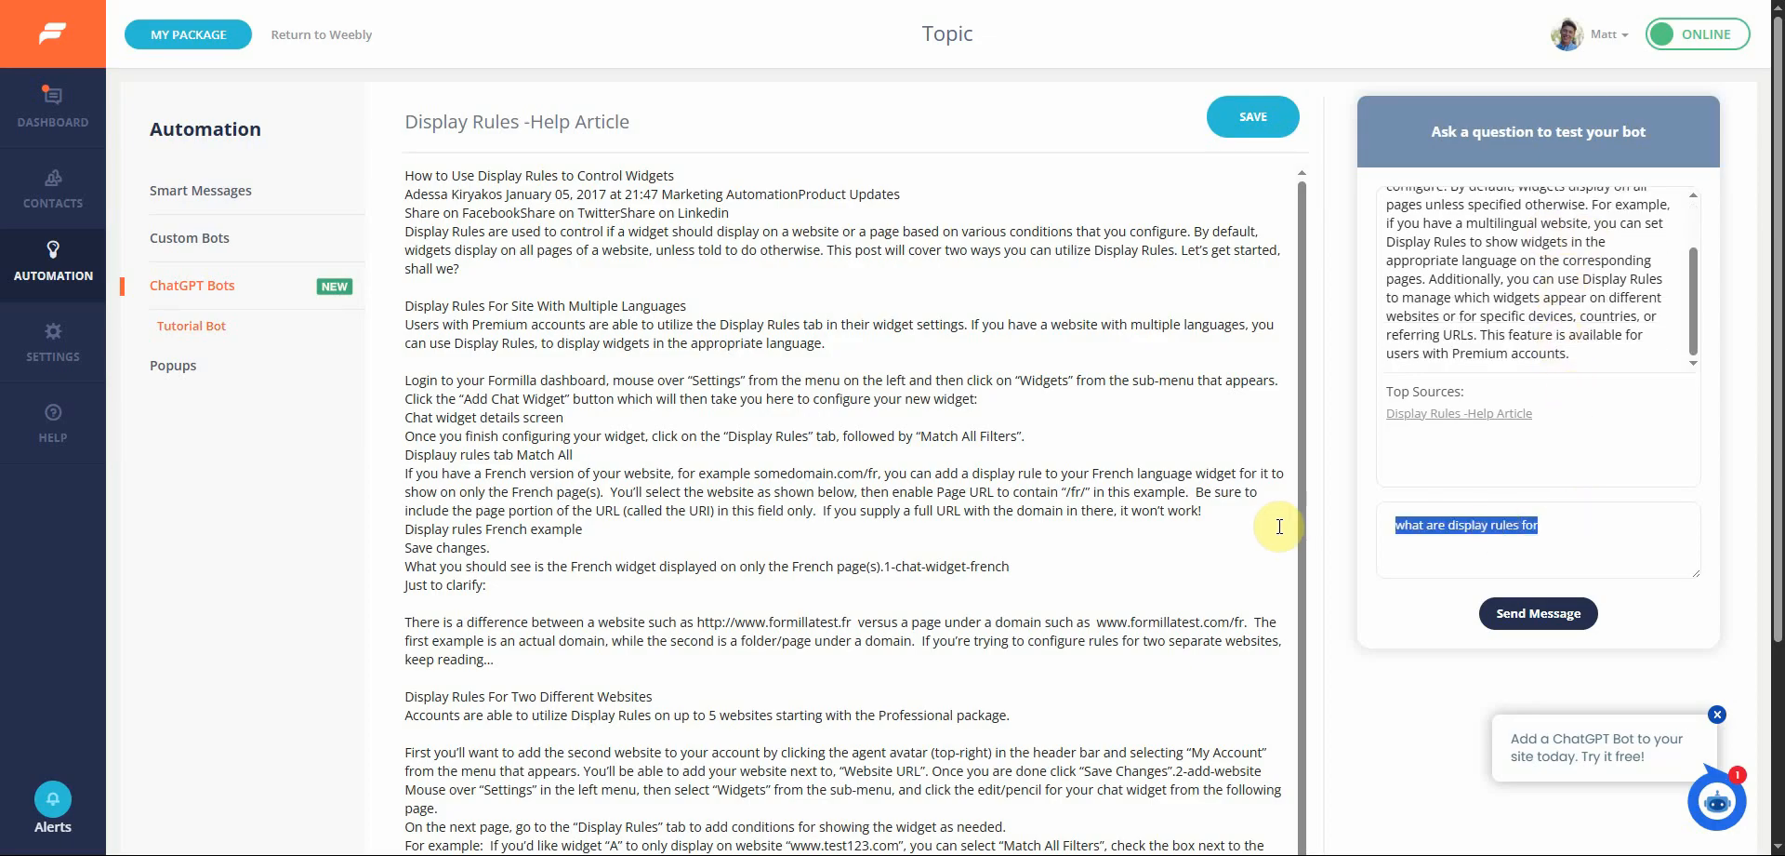
pyautogui.write('how do I ')
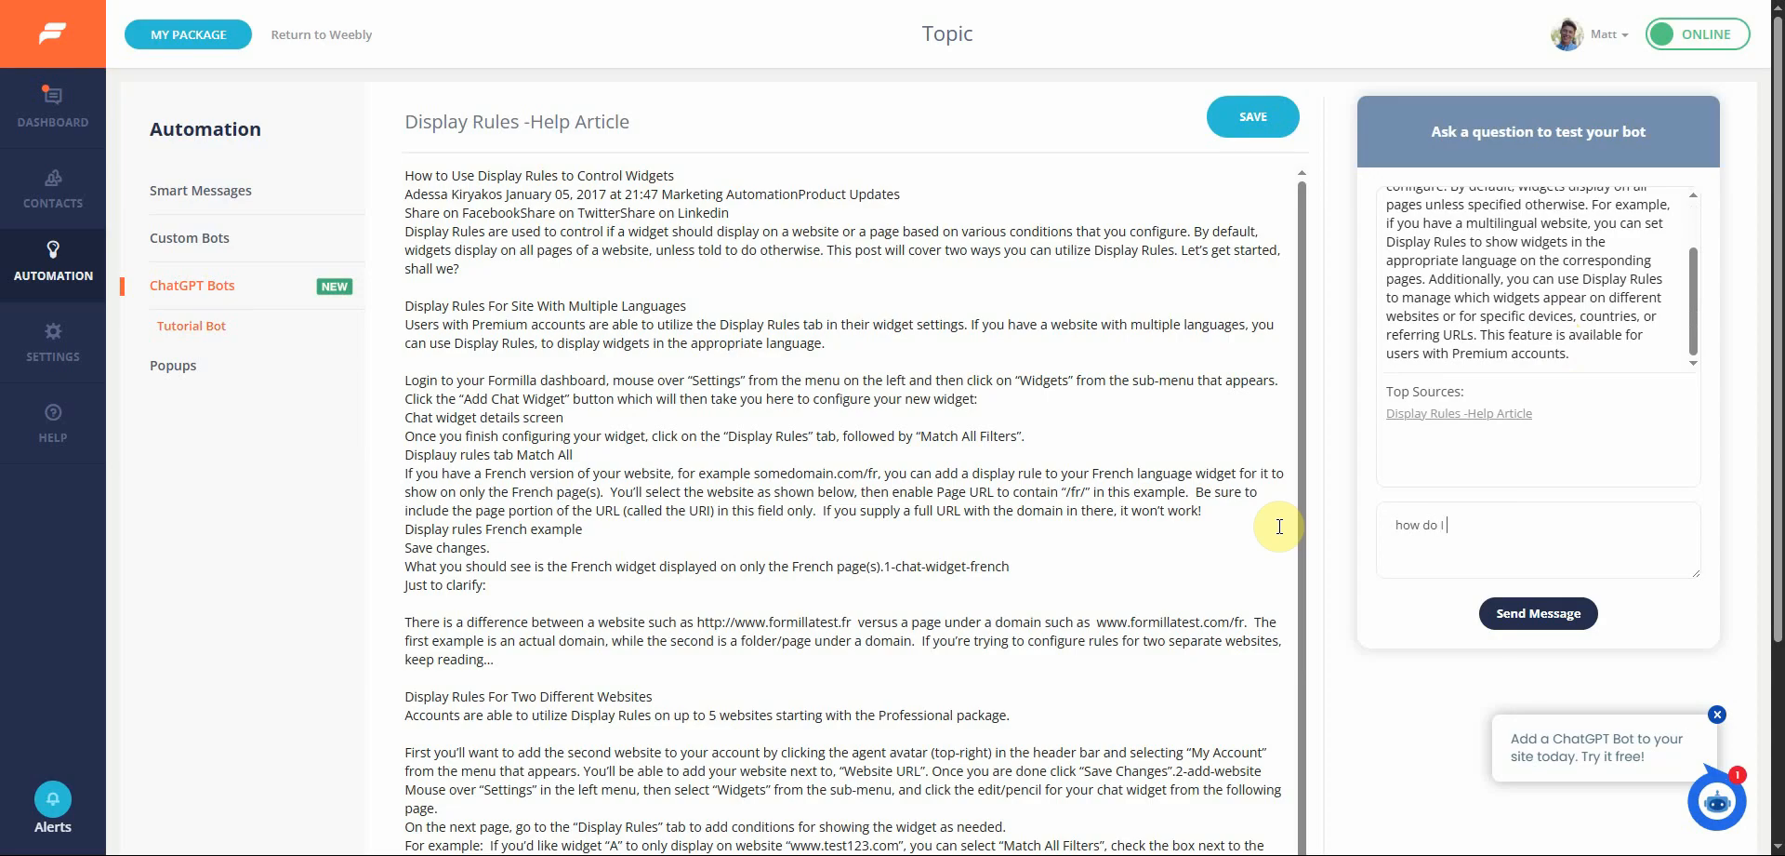
pyautogui.write('use display rules for multiple')
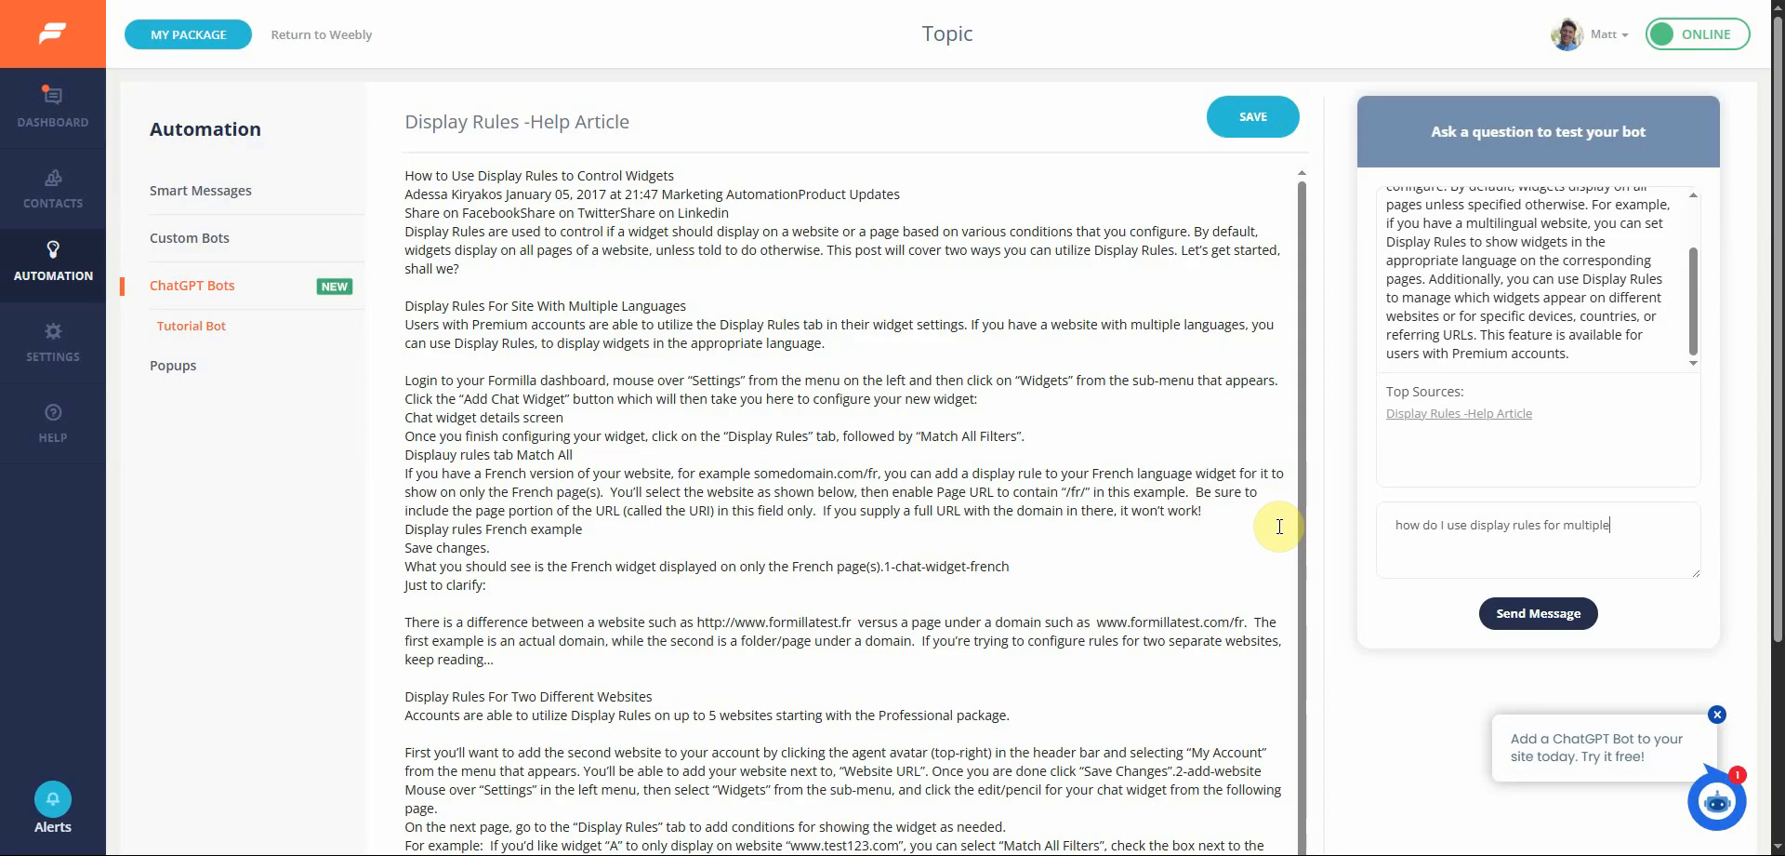
pyautogui.write(' languages')
pyautogui.click(1536, 612)
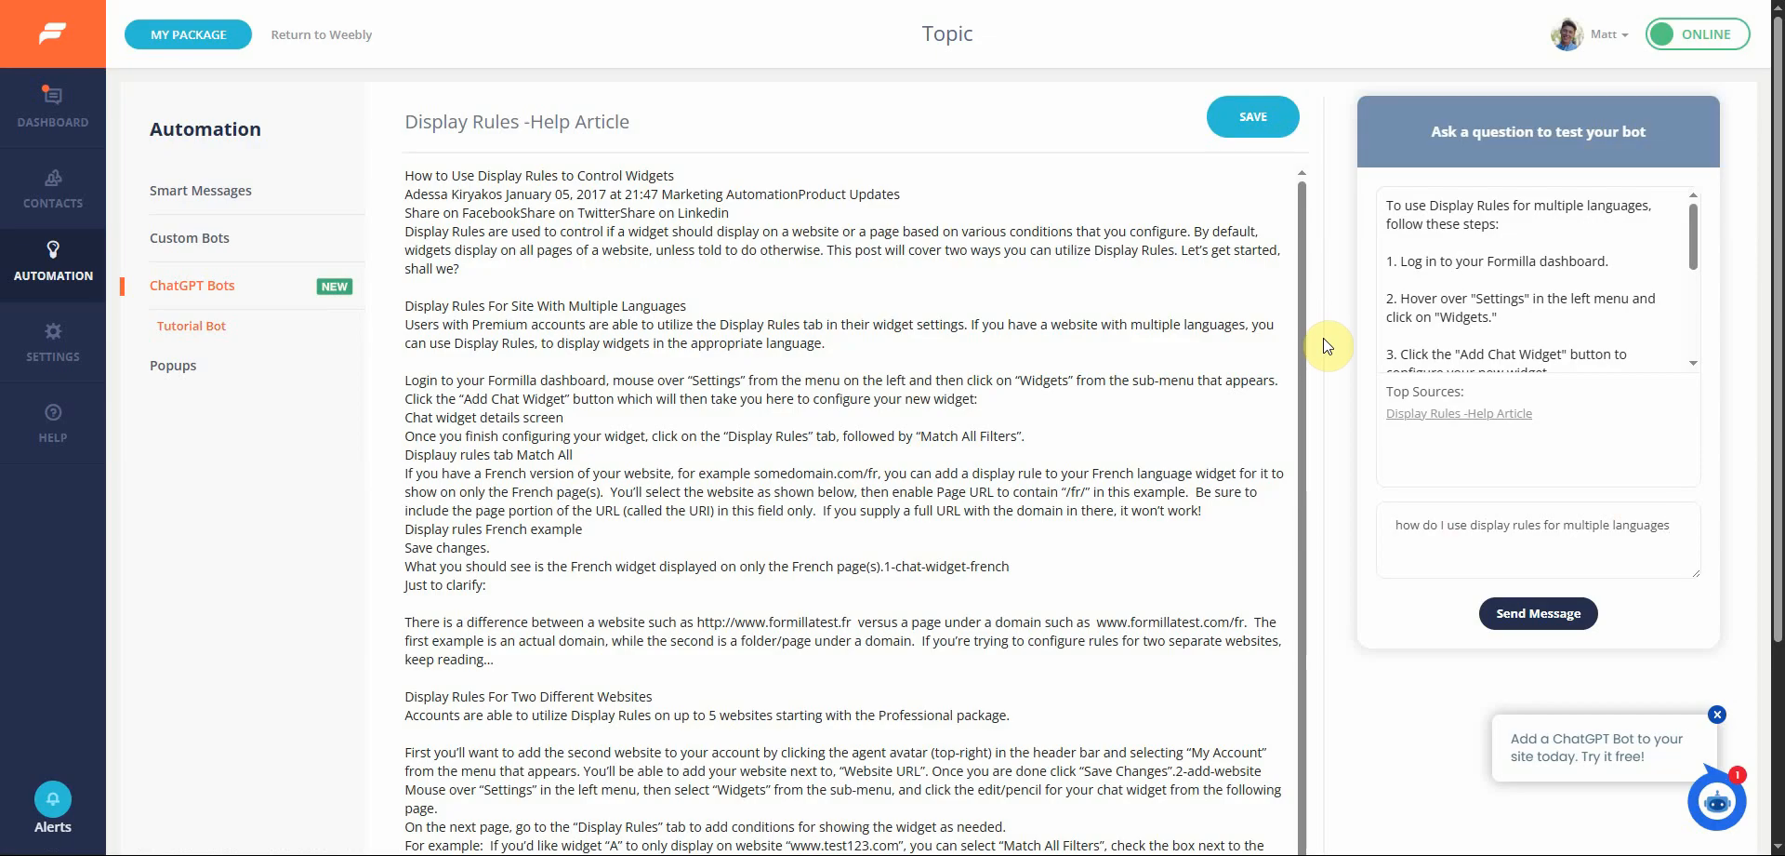
# Open the Tutorial Bot's settings and route incoming chats from the Earlier Hours and Tech Support widgets to the bot
pyautogui.moveTo(159, 336)
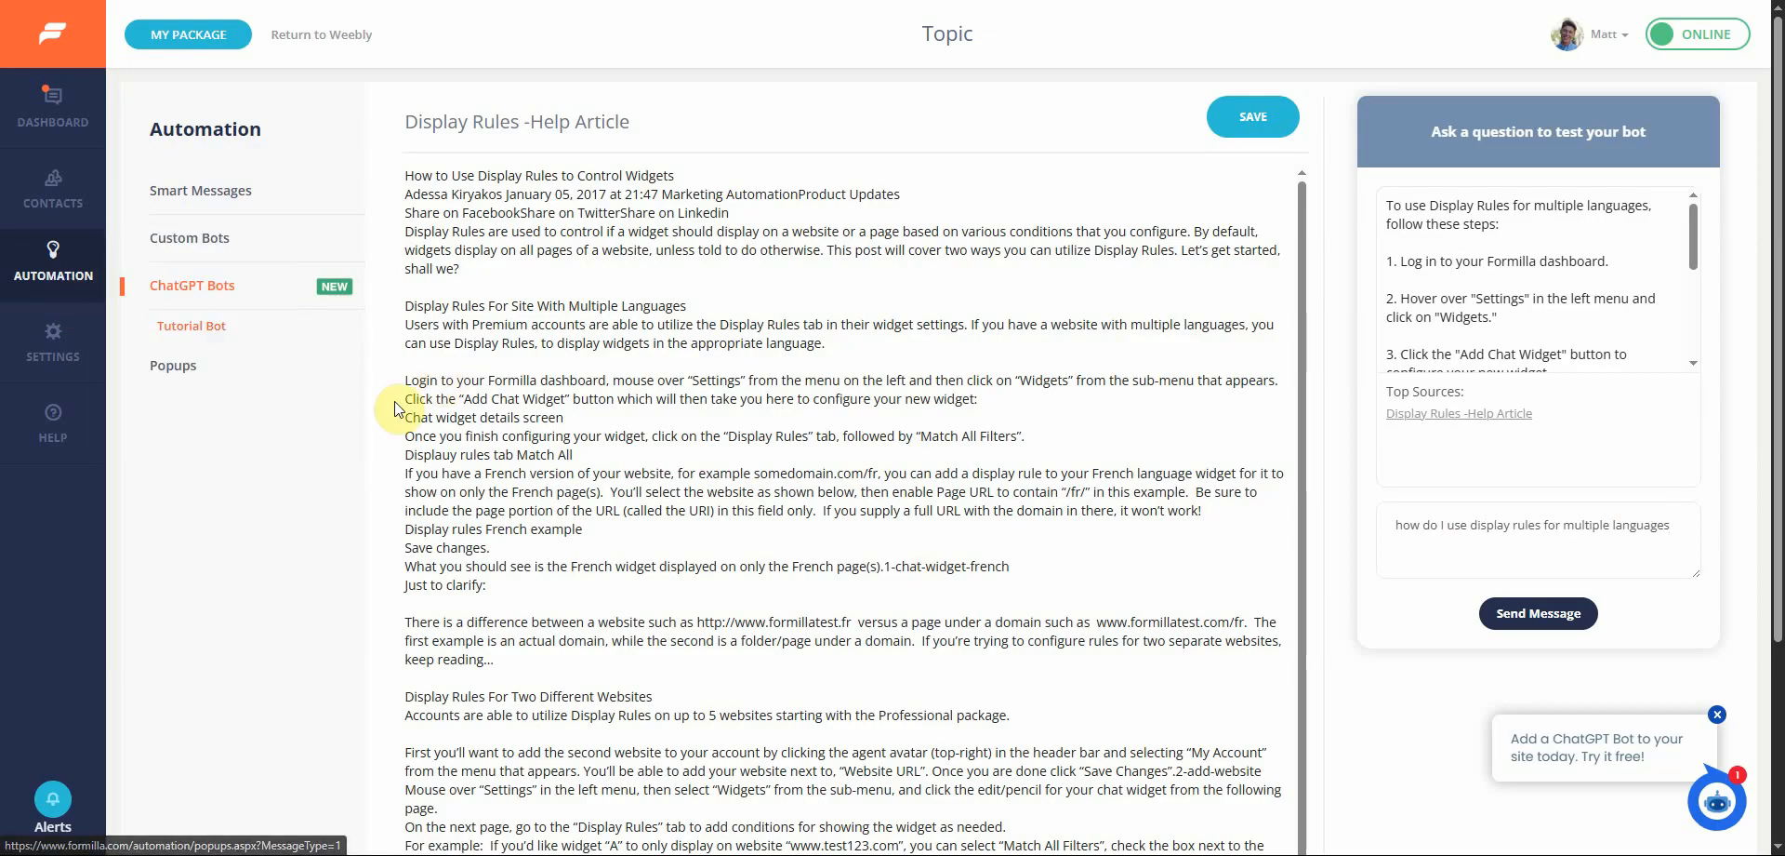
pyautogui.click(219, 330)
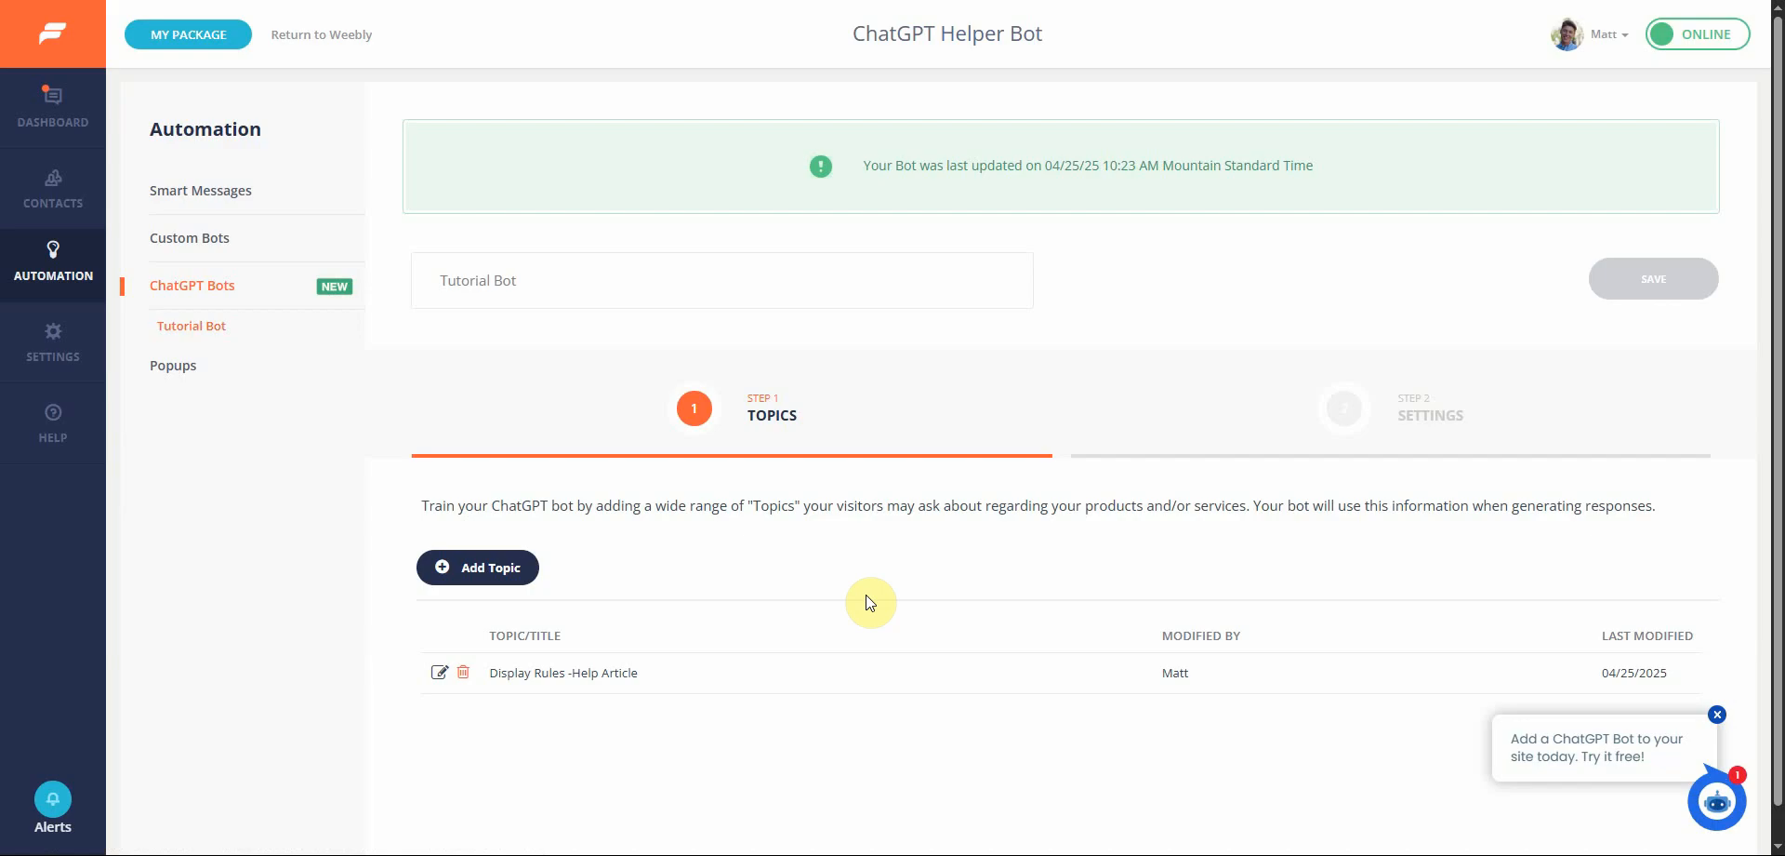
pyautogui.scroll(-1, 867, 601)
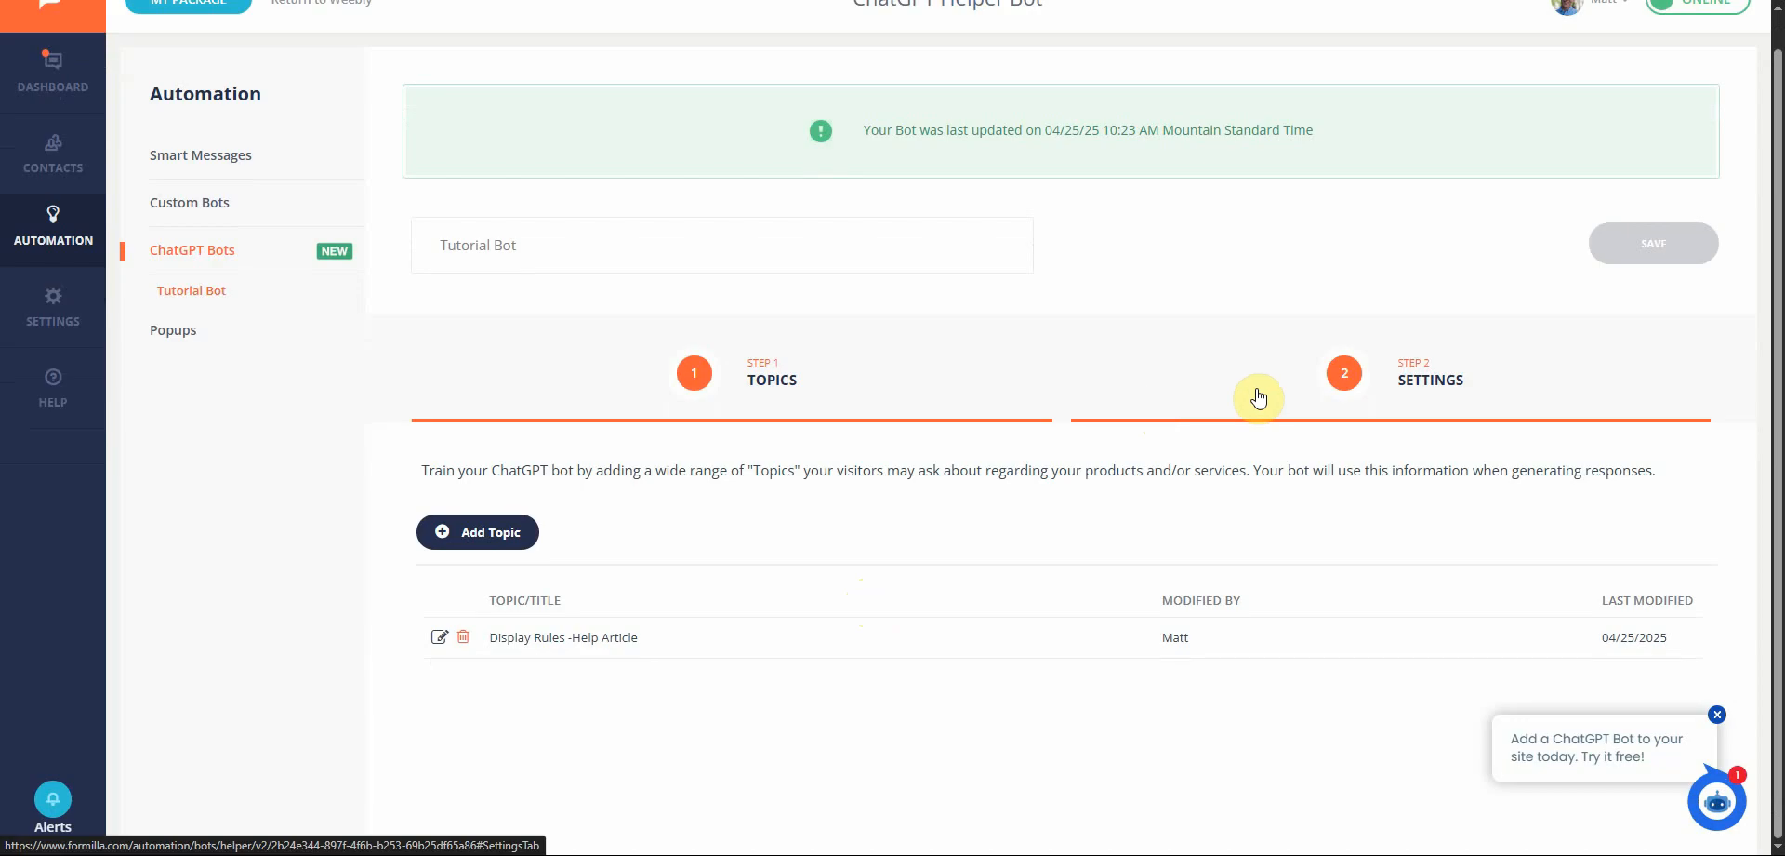
pyautogui.click(1462, 385)
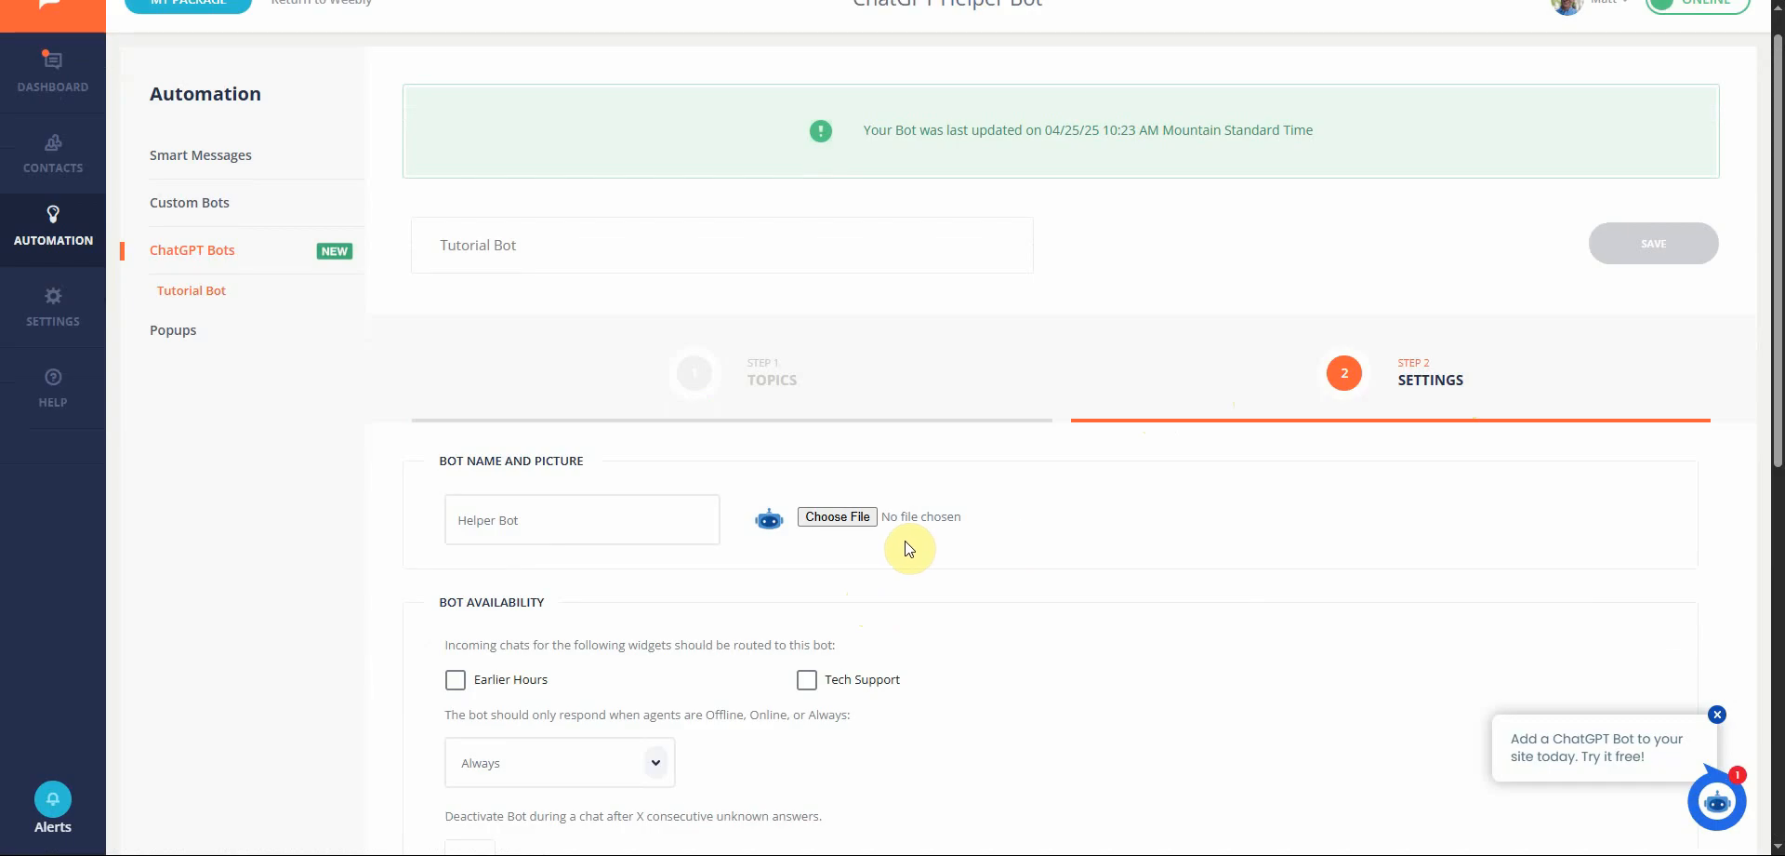
pyautogui.scroll(-2, 1023, 447)
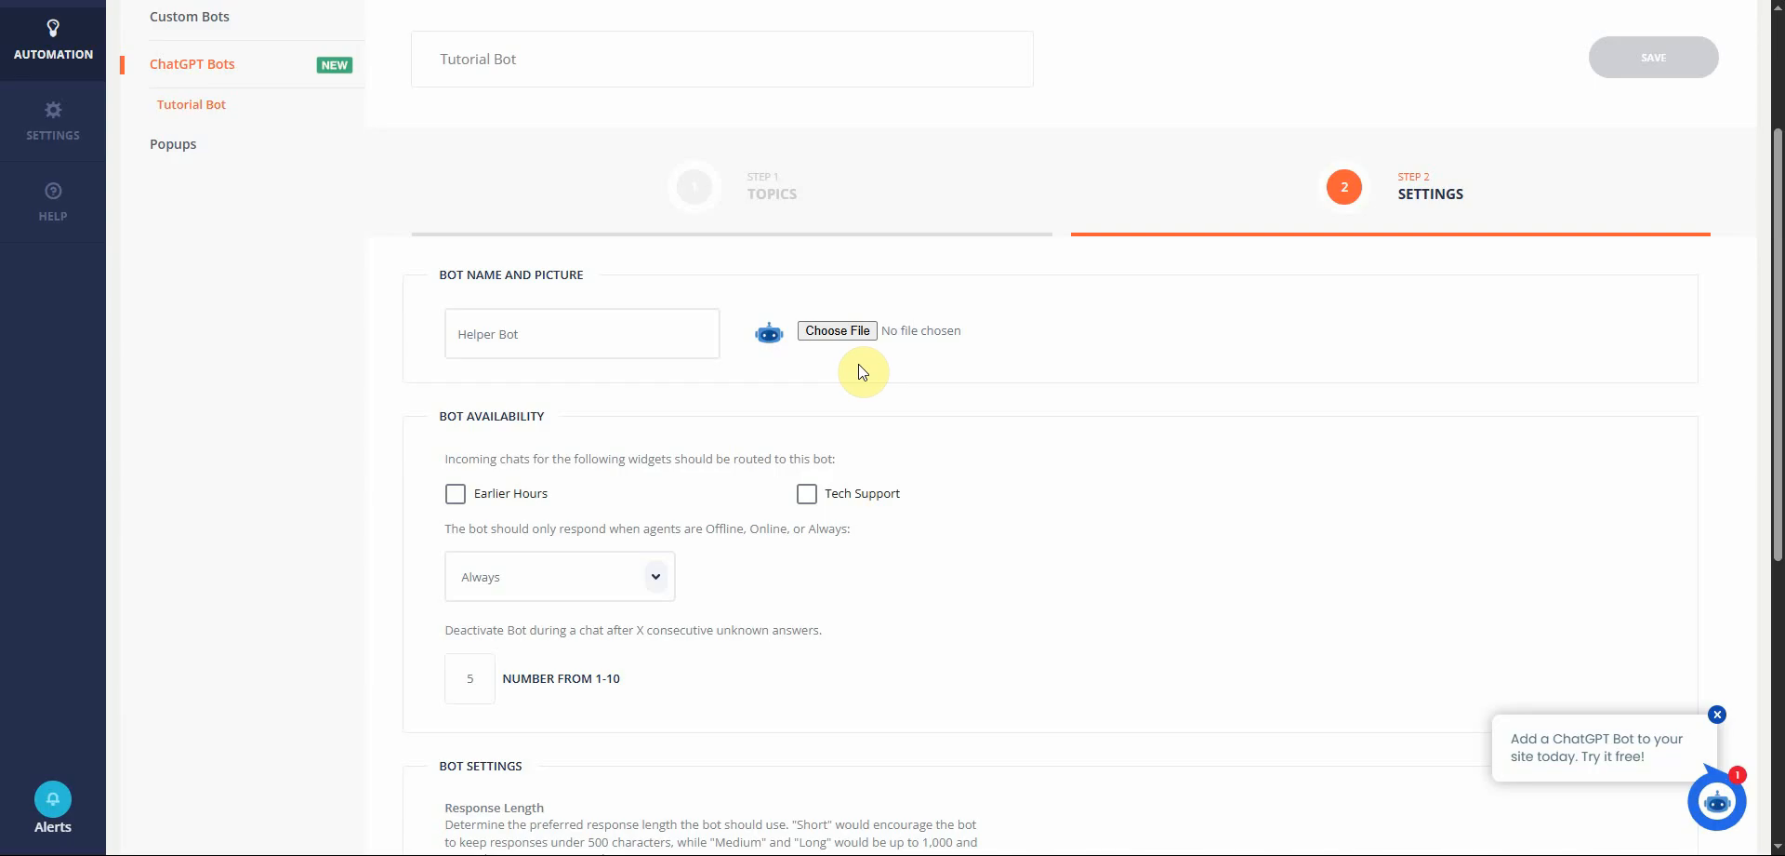
pyautogui.scroll(-2, 858, 364)
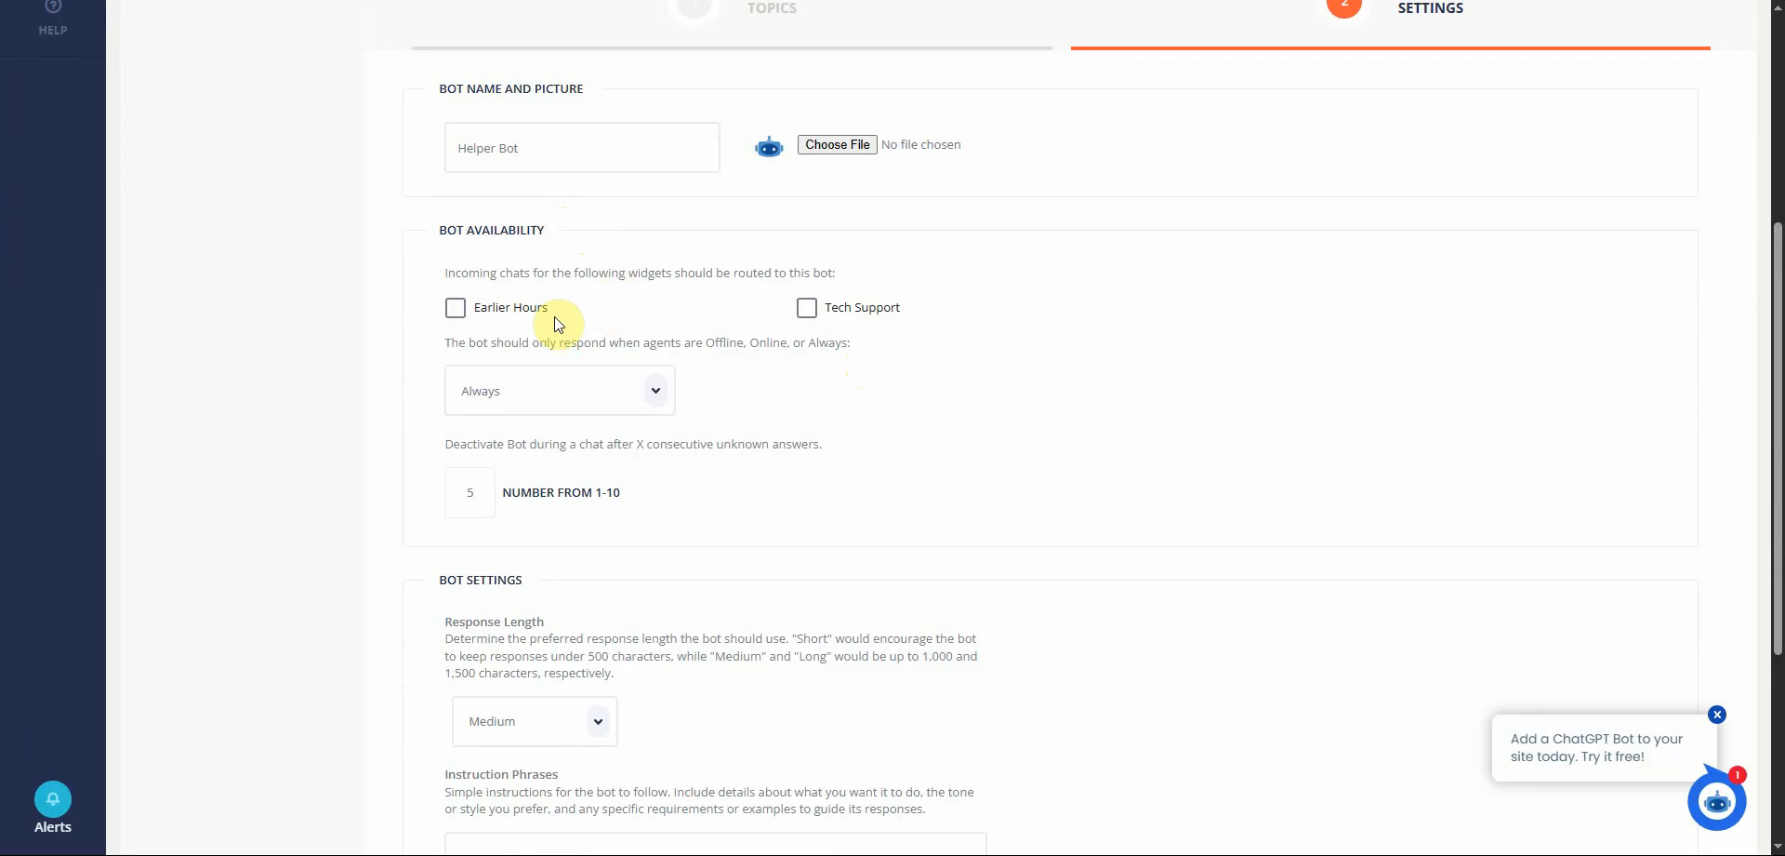
pyautogui.click(455, 309)
pyautogui.click(807, 310)
# Go to the bots list, open the bot's training page and delete the untrained message "Know"
pyautogui.scroll(-4, 732, 386)
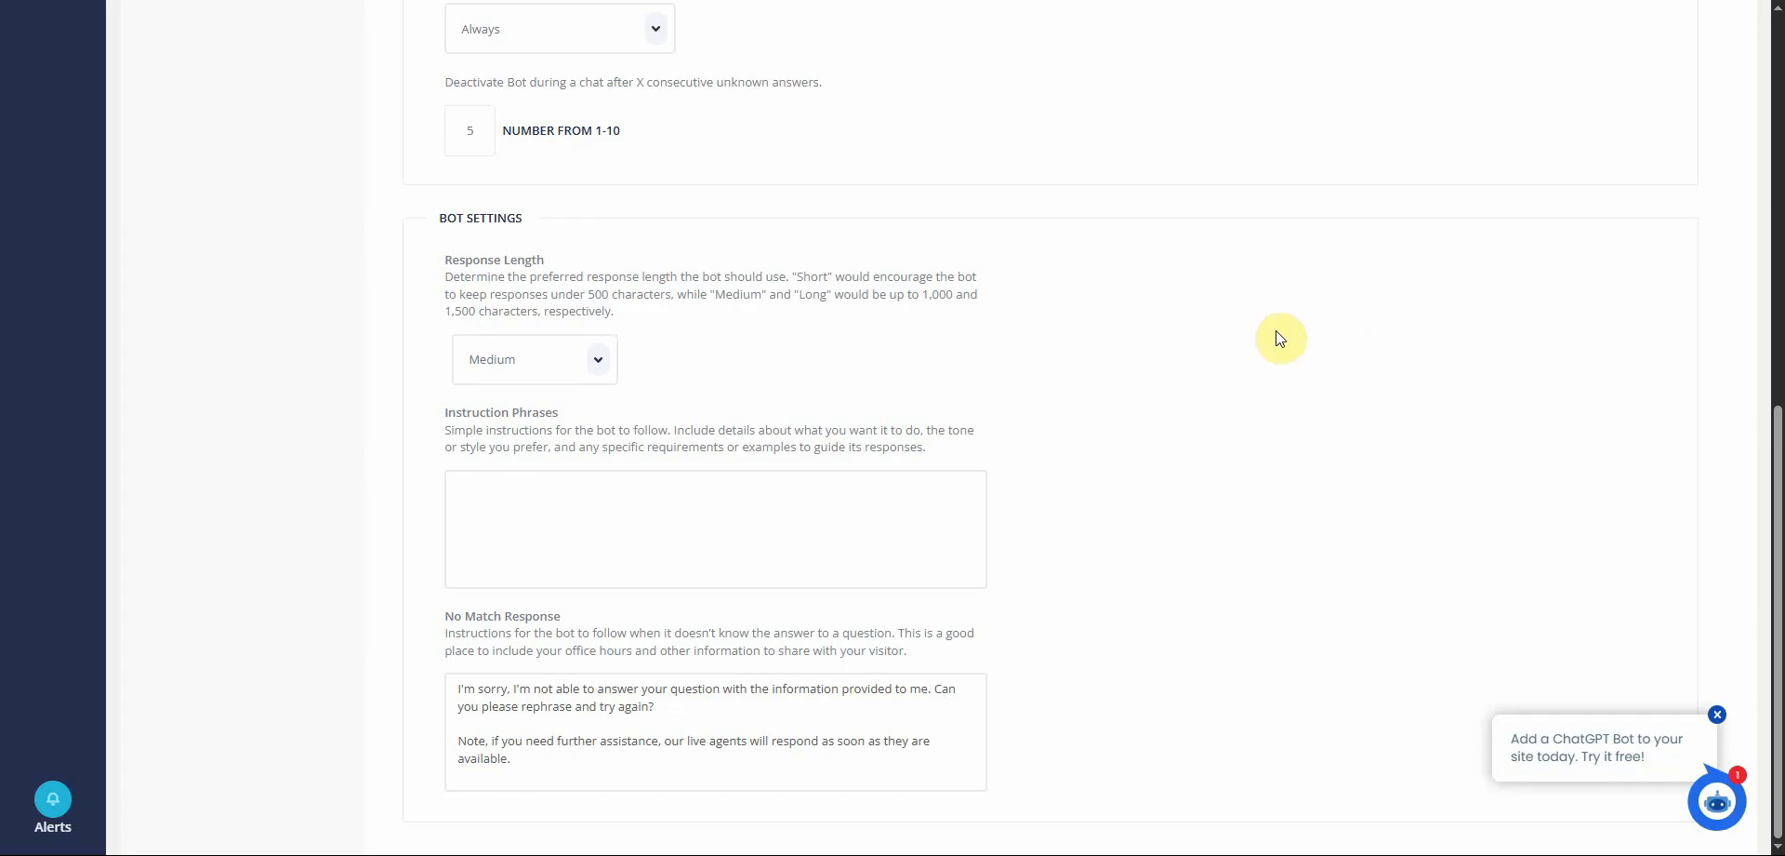
pyautogui.scroll(10, 1276, 336)
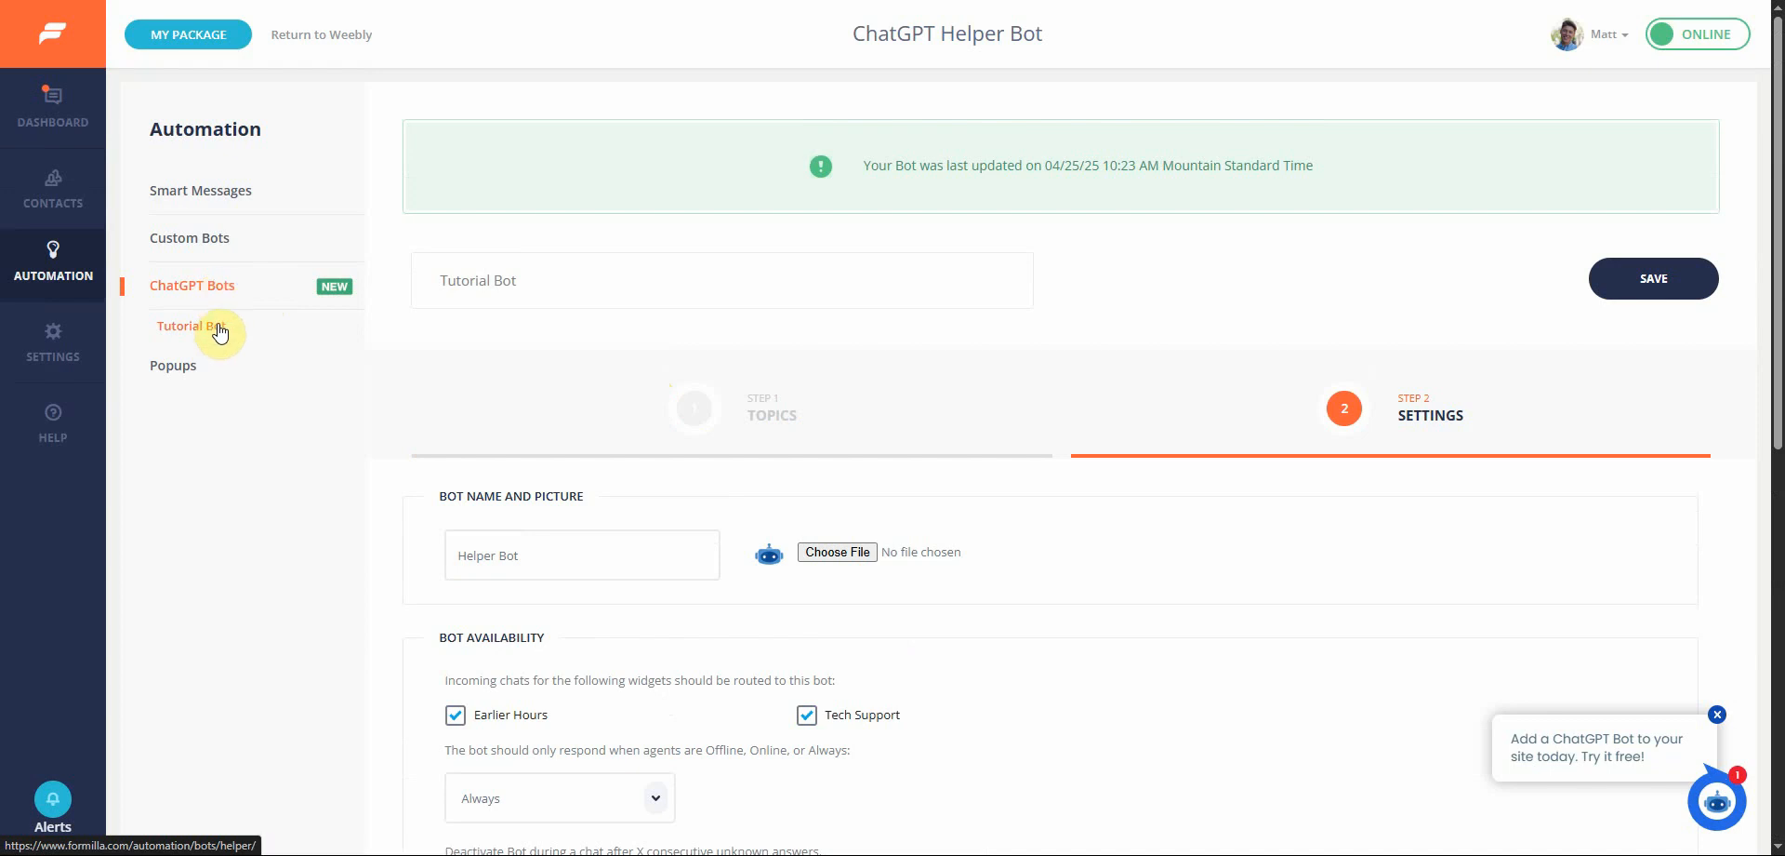
pyautogui.click(219, 284)
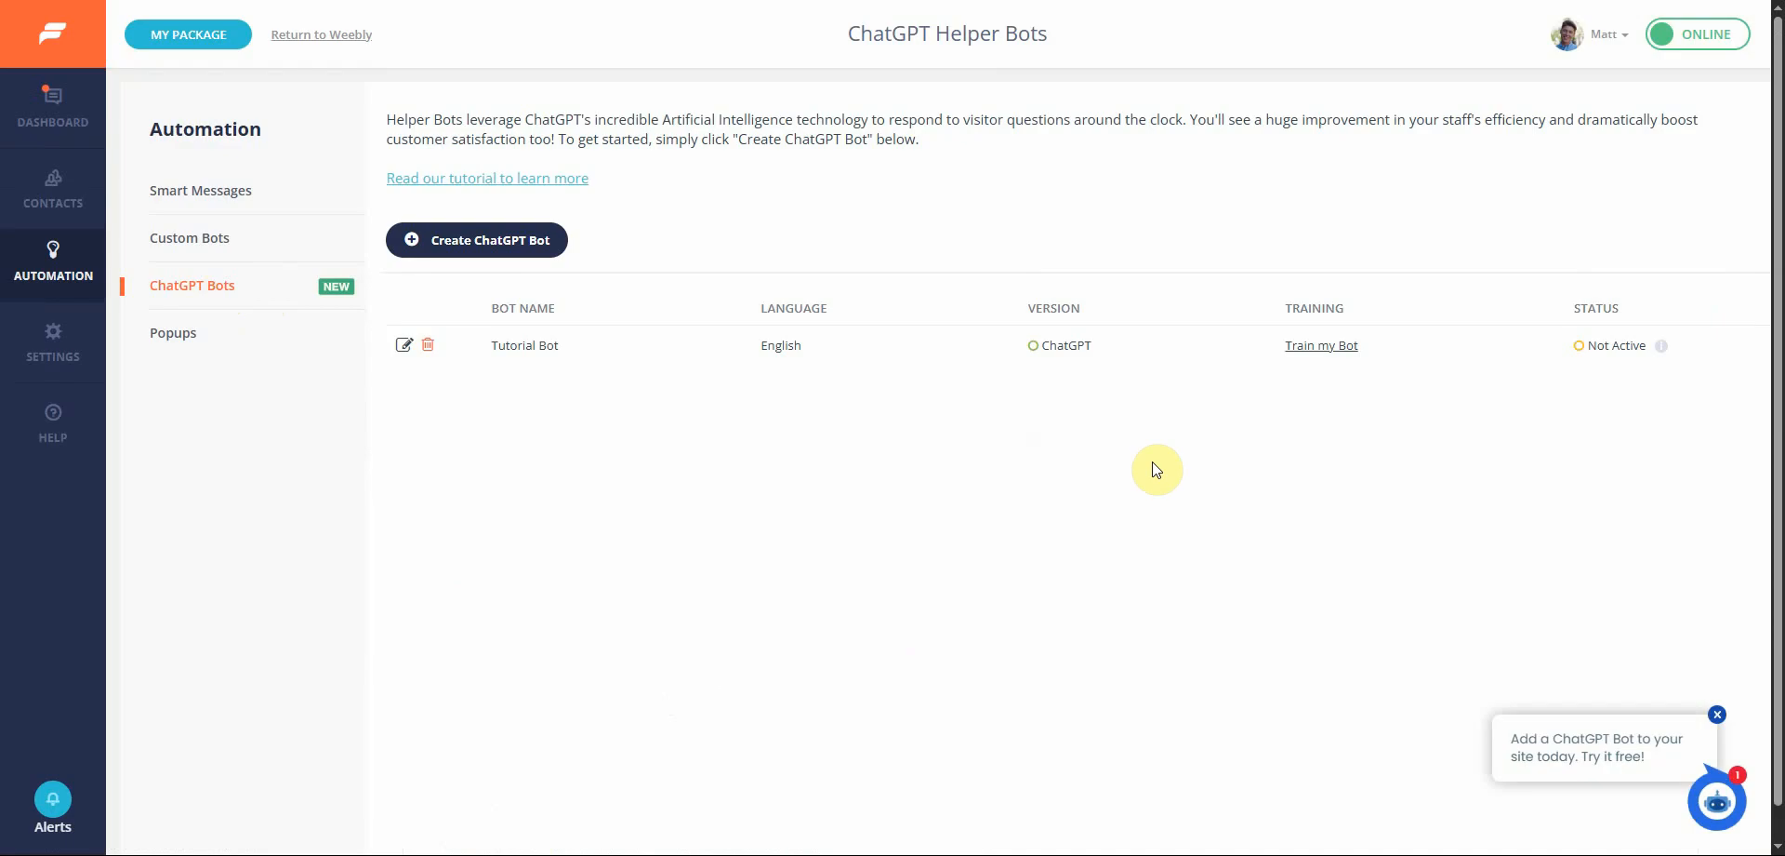
pyautogui.click(1322, 348)
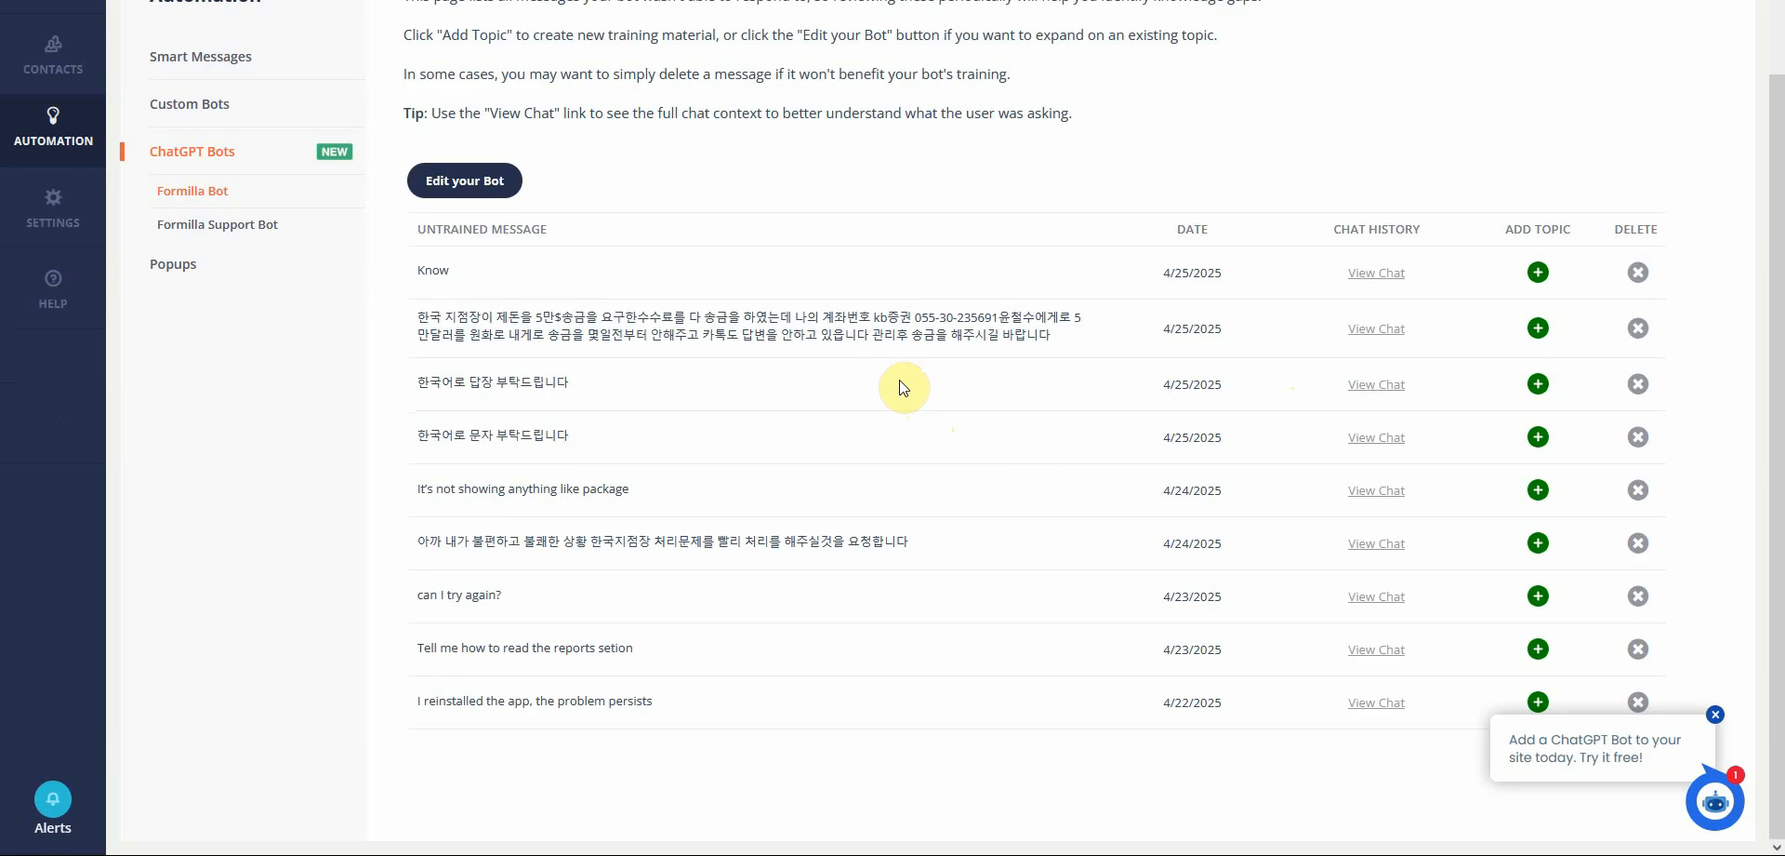
pyautogui.click(1638, 276)
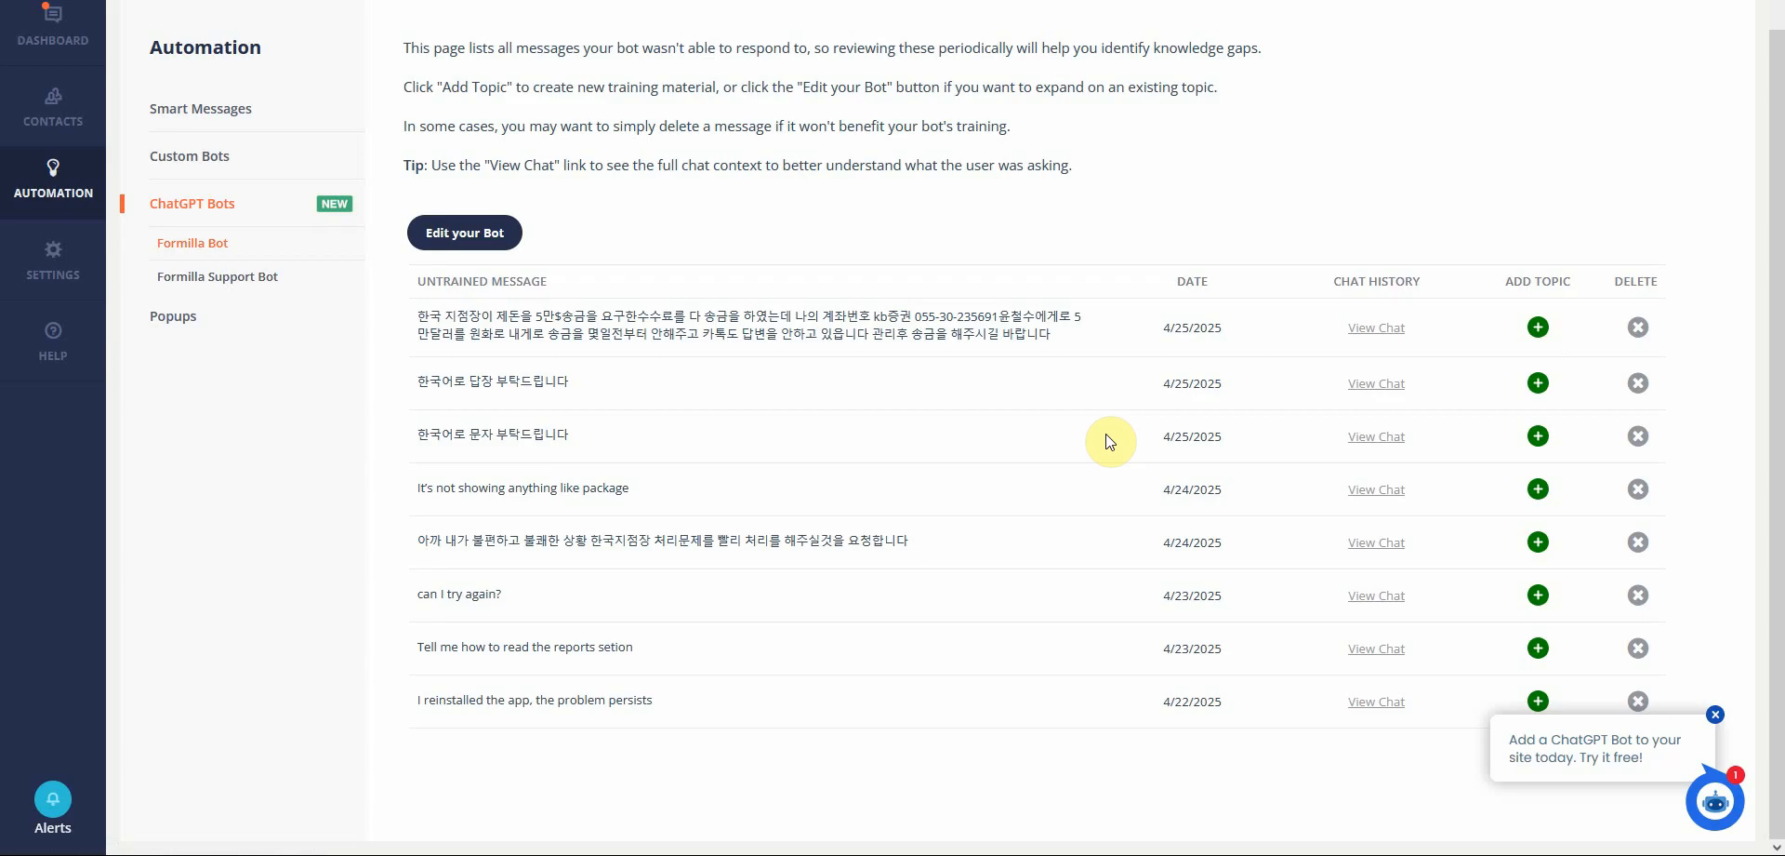
# Open the bot editor from the training page, review its list of trained topics, and return to the training page
pyautogui.click(485, 249)
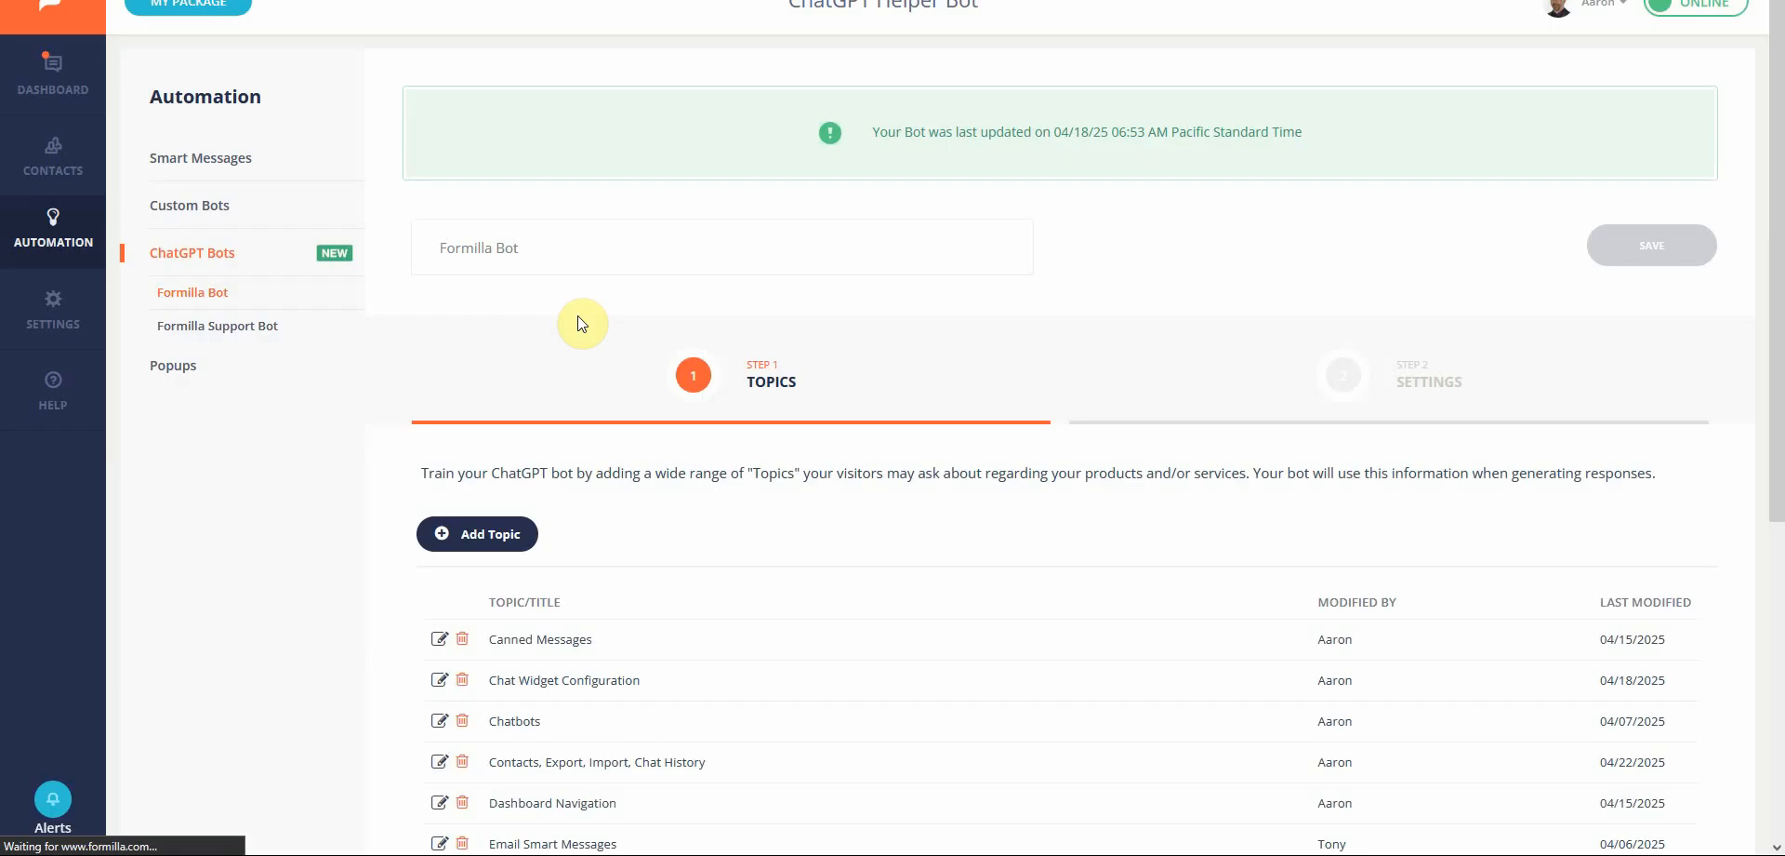
pyautogui.scroll(-4, 558, 614)
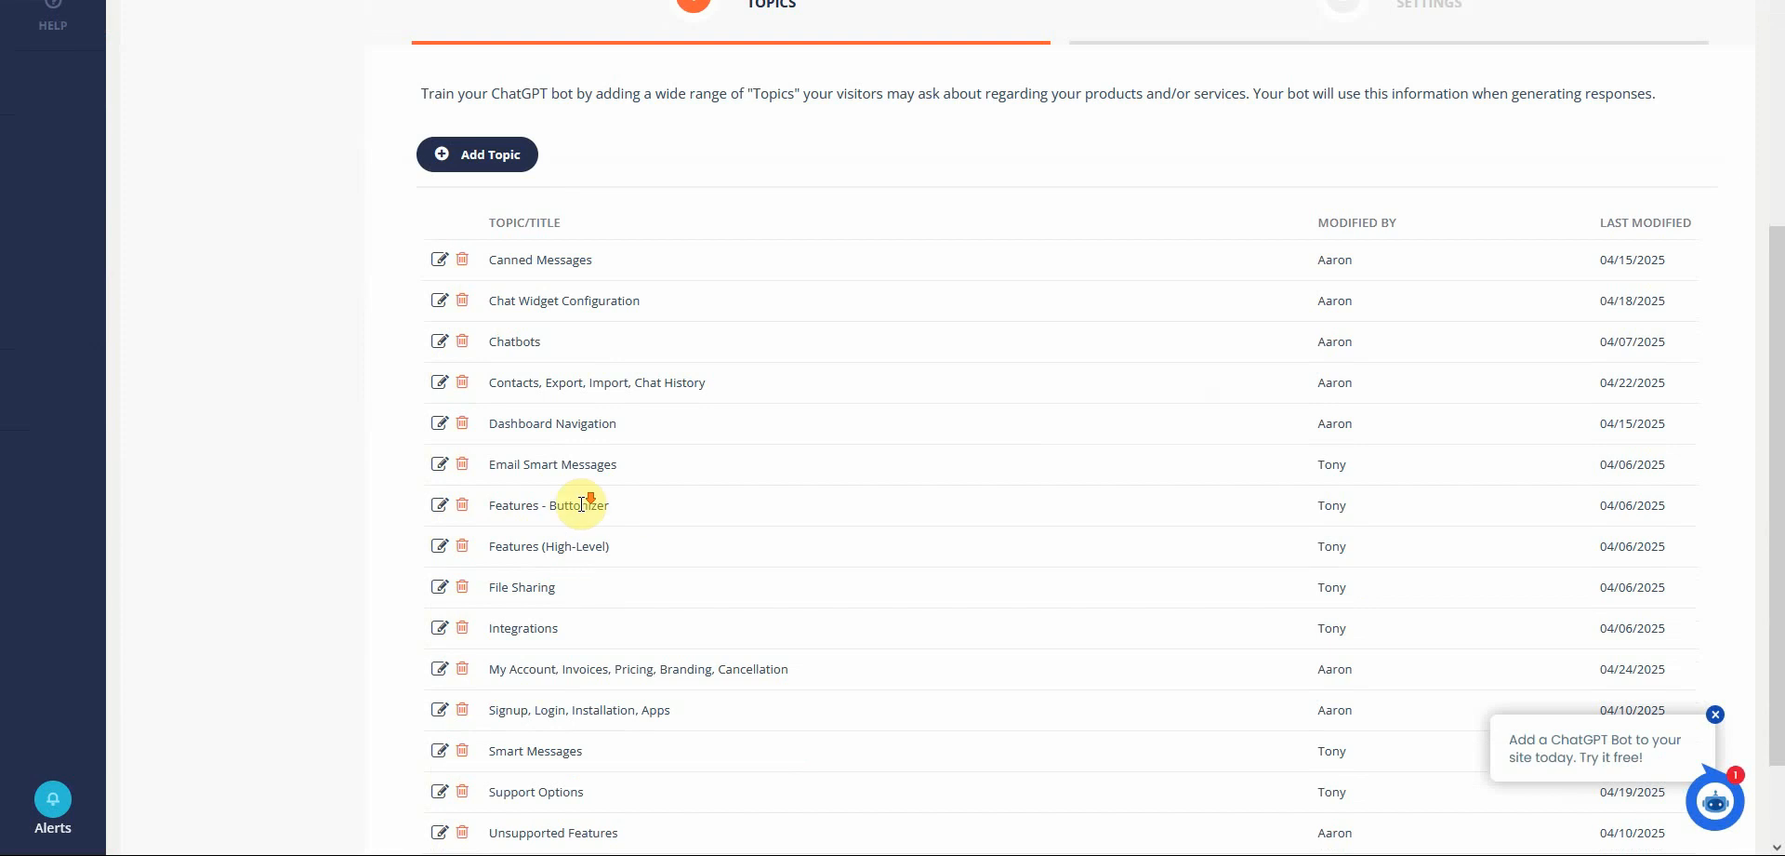
pyautogui.scroll(-1, 590, 502)
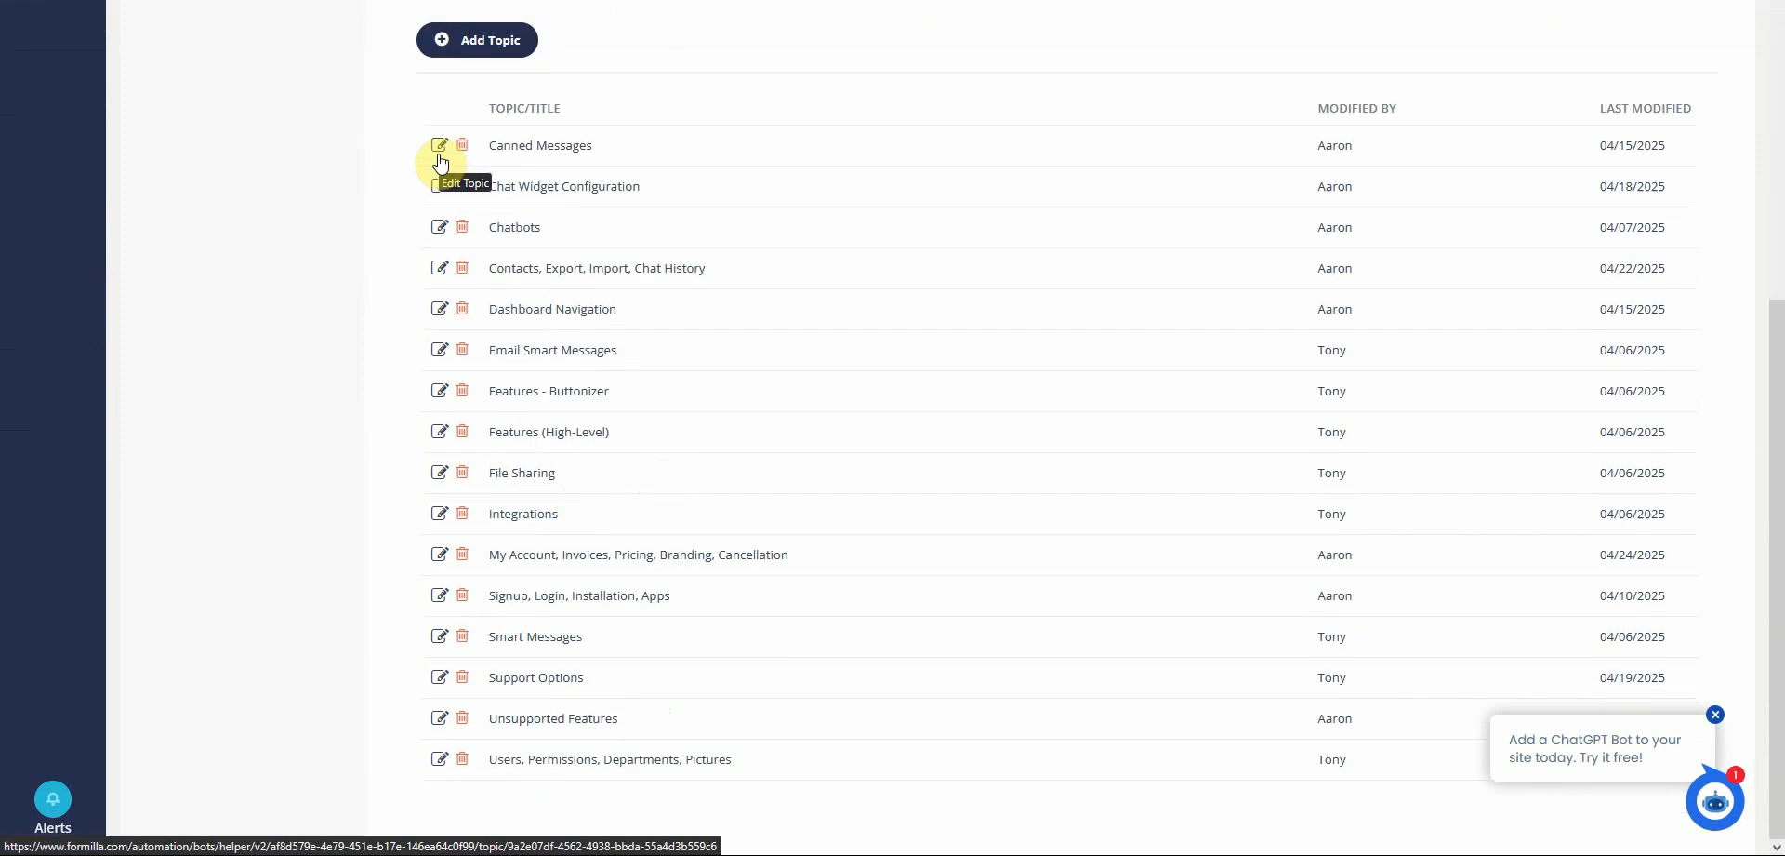
pyautogui.scroll(3, 394, 176)
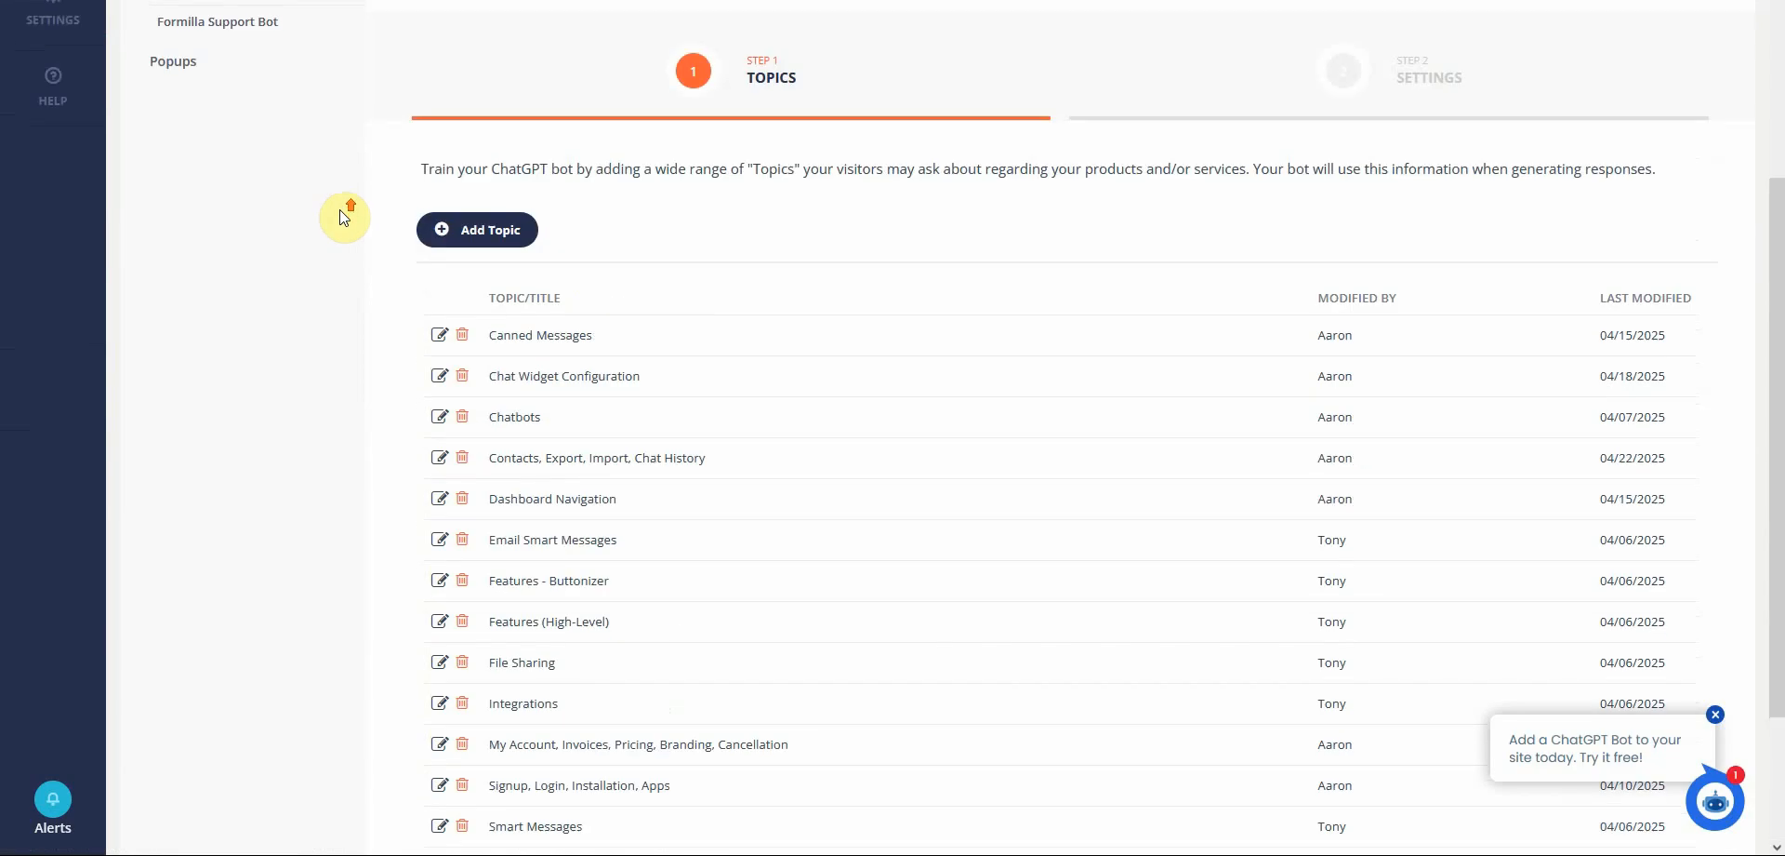
pyautogui.scroll(1, 299, 187)
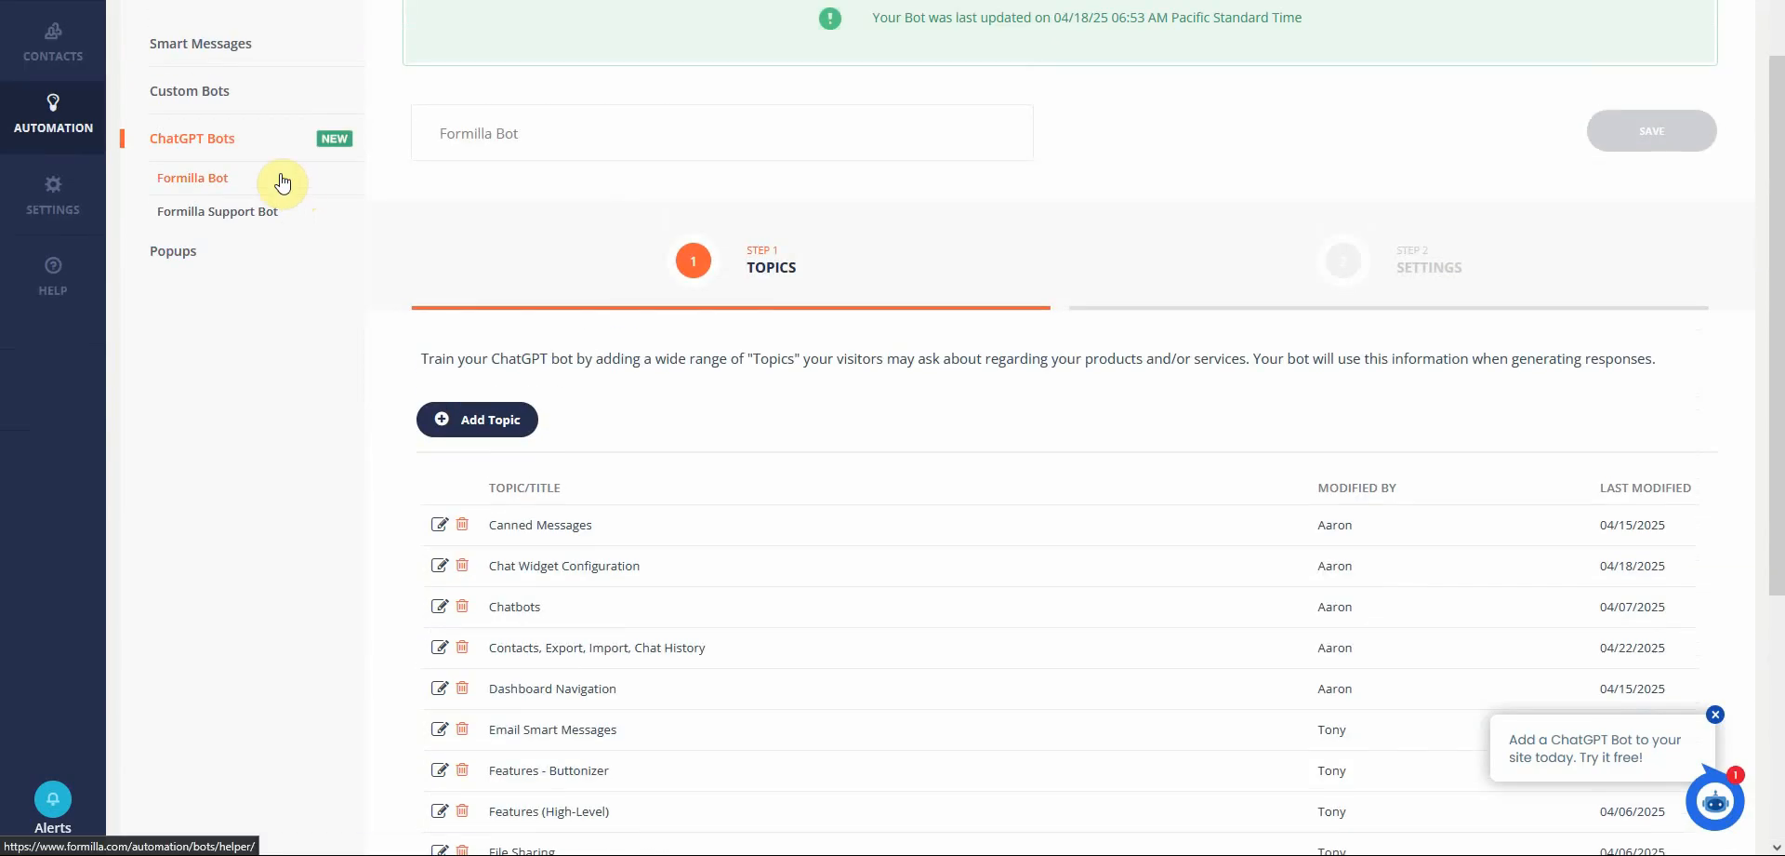
pyautogui.click(216, 139)
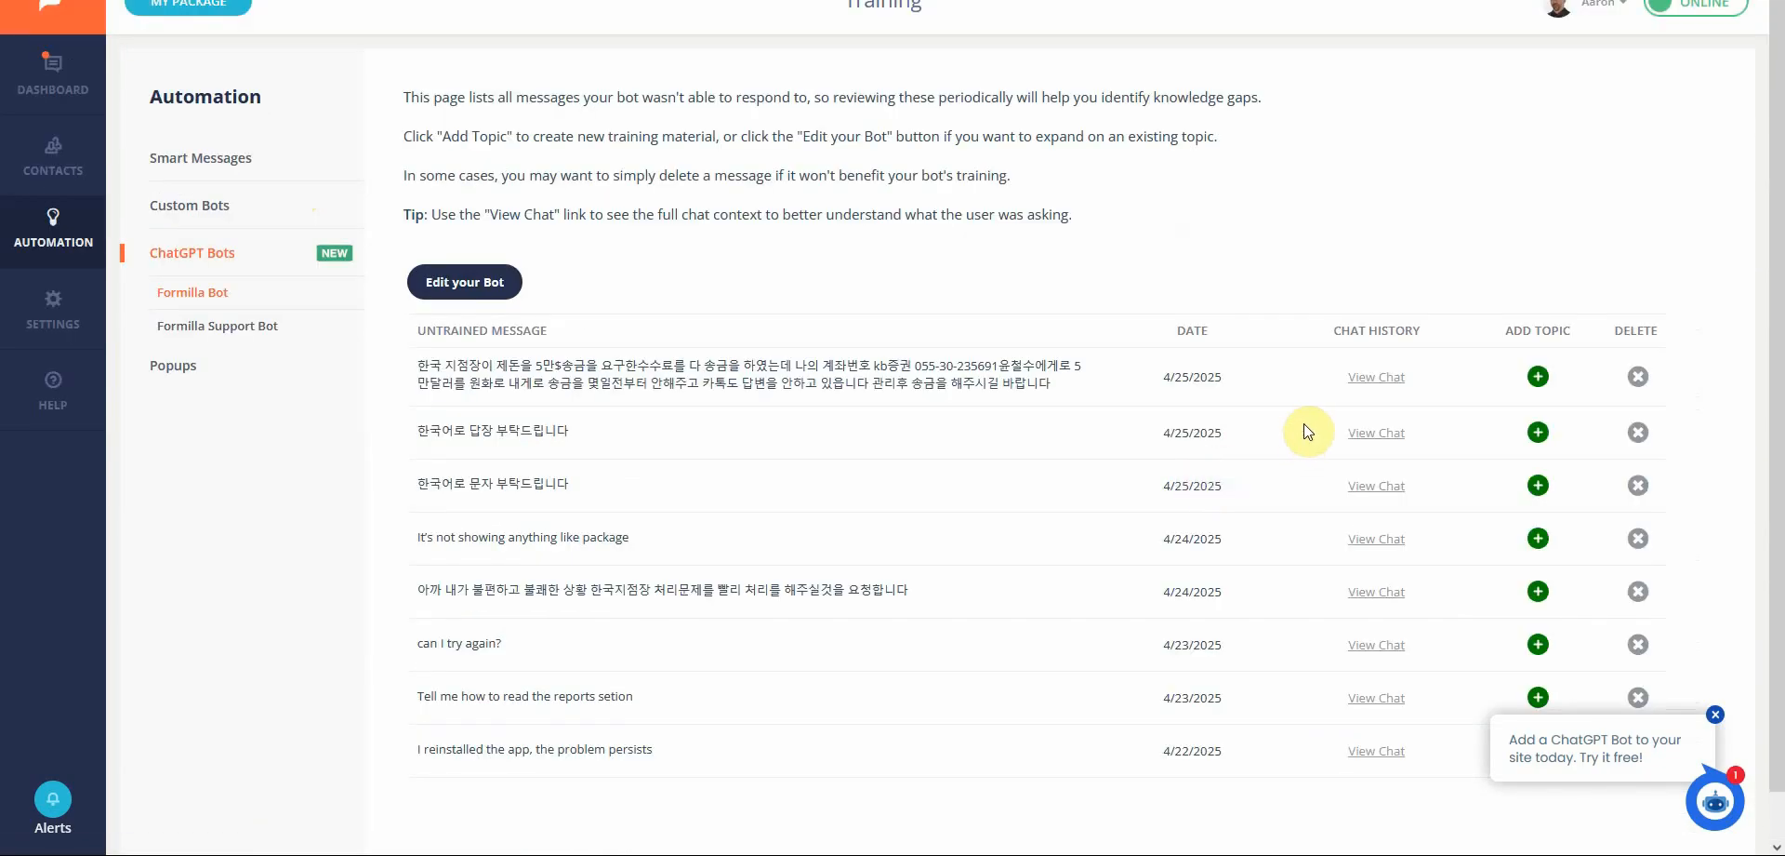